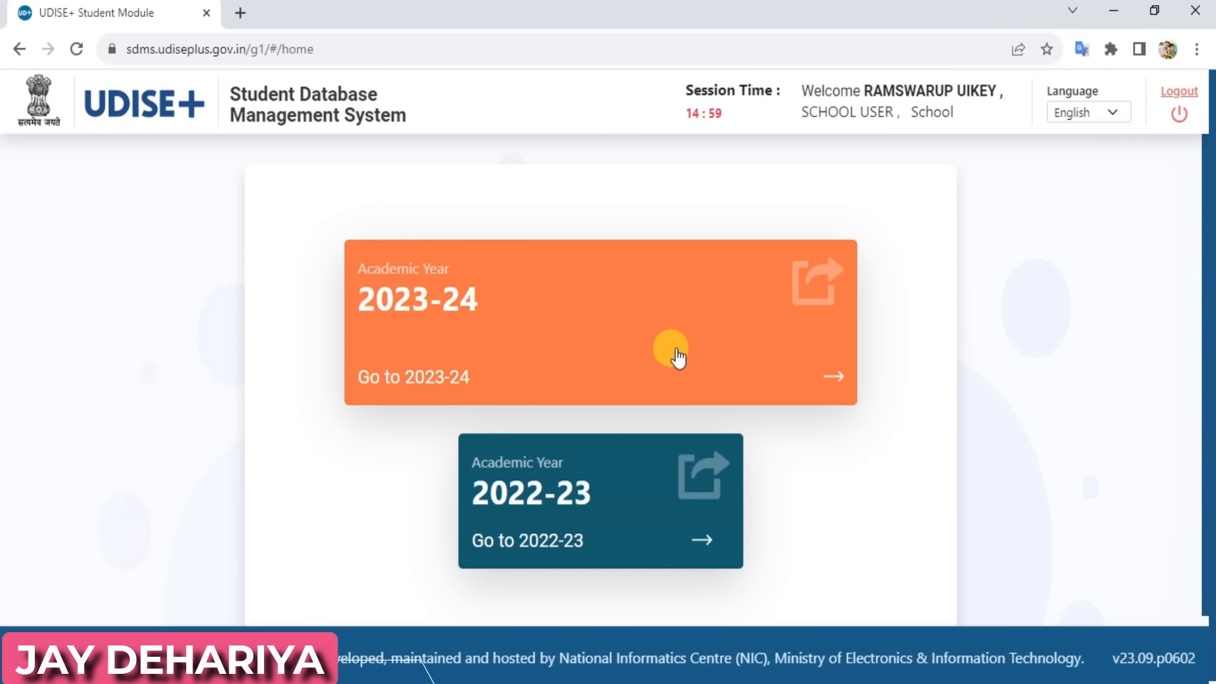
Open udiseplus.gov.in in a new browser tab and dismiss the translation prompt.
left_click(239, 14)
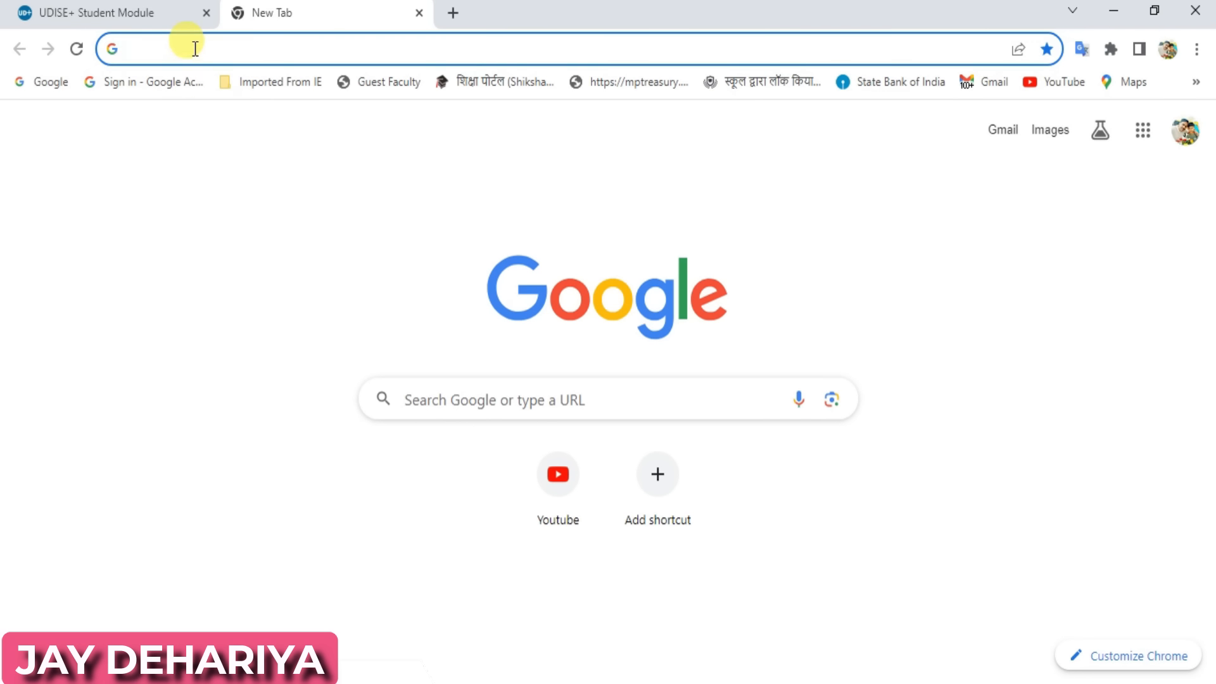
type("u")
left_click(289, 50)
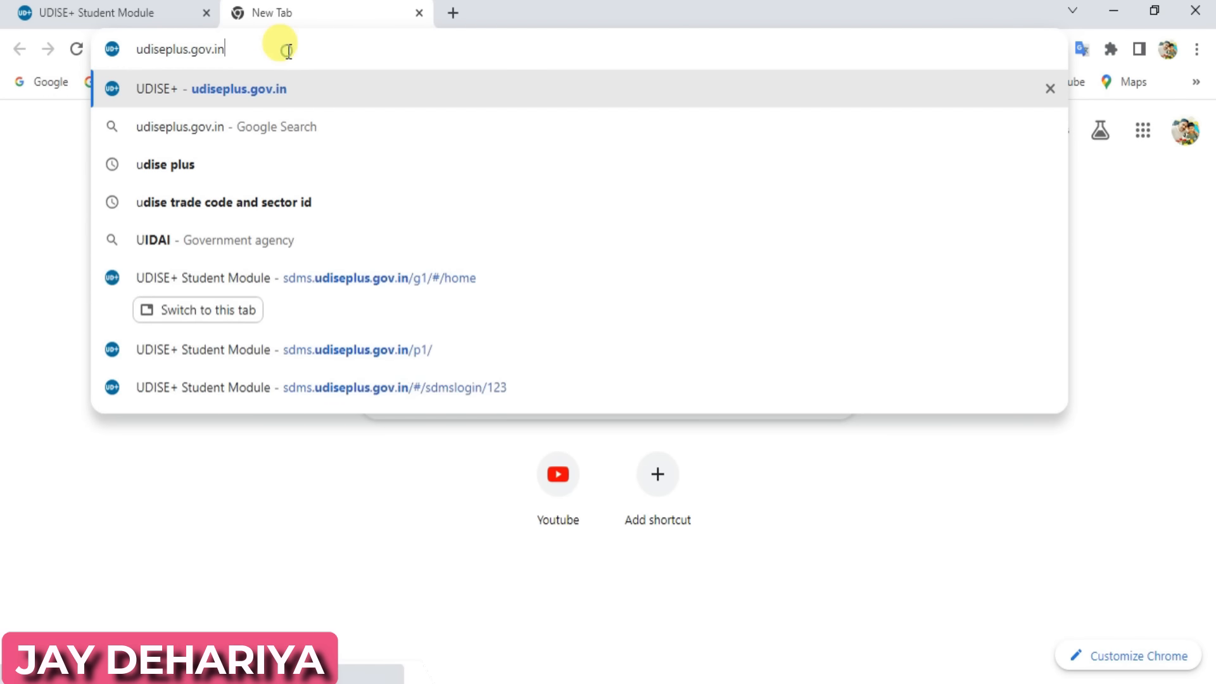
key("Return")
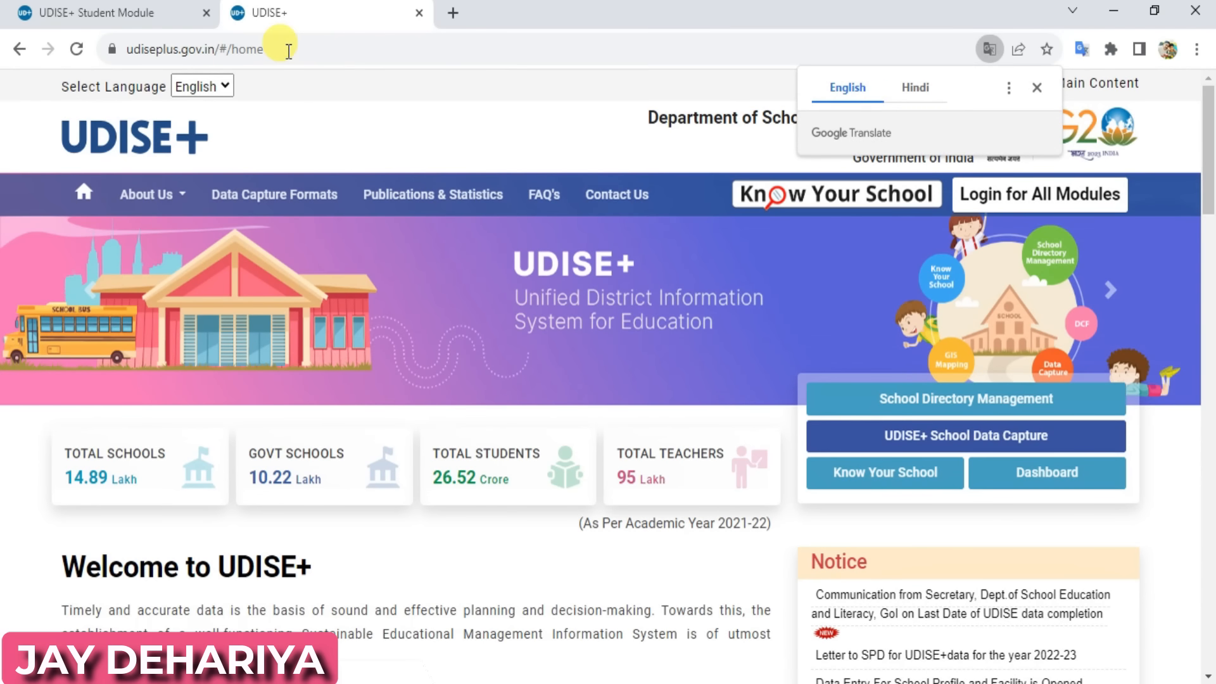
left_click(1037, 88)
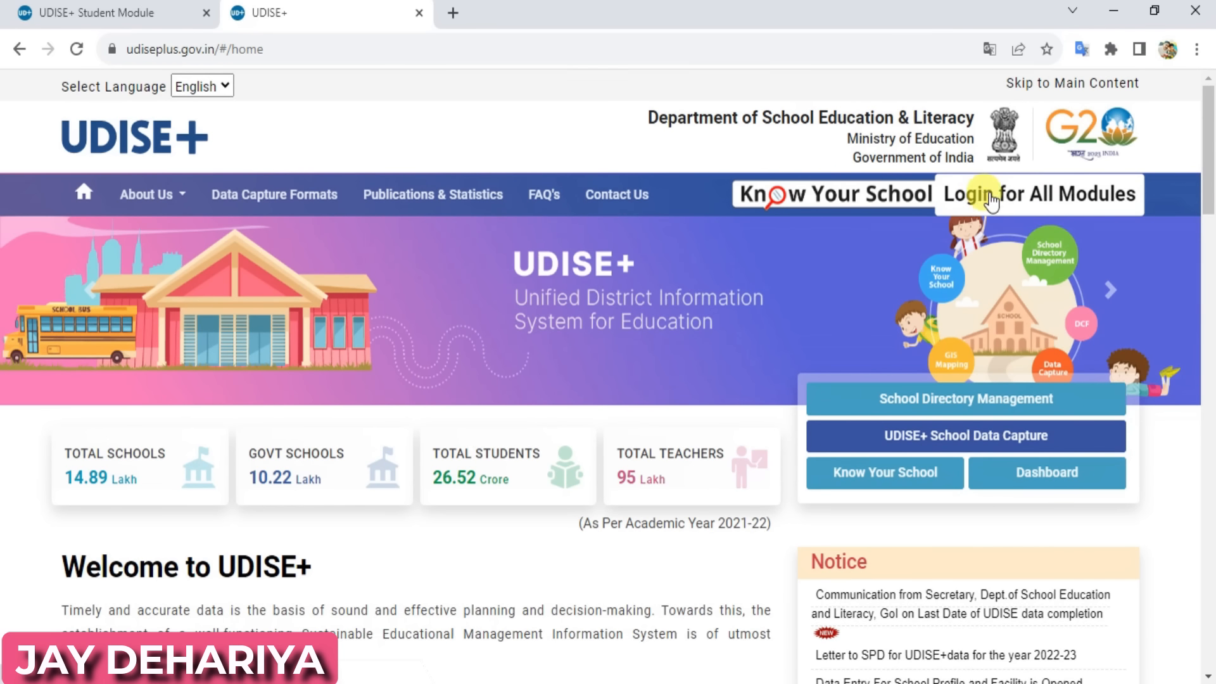
Go to the login page for all modules and open the Students Module for MADHYA PRADESH.
left_click(1077, 201)
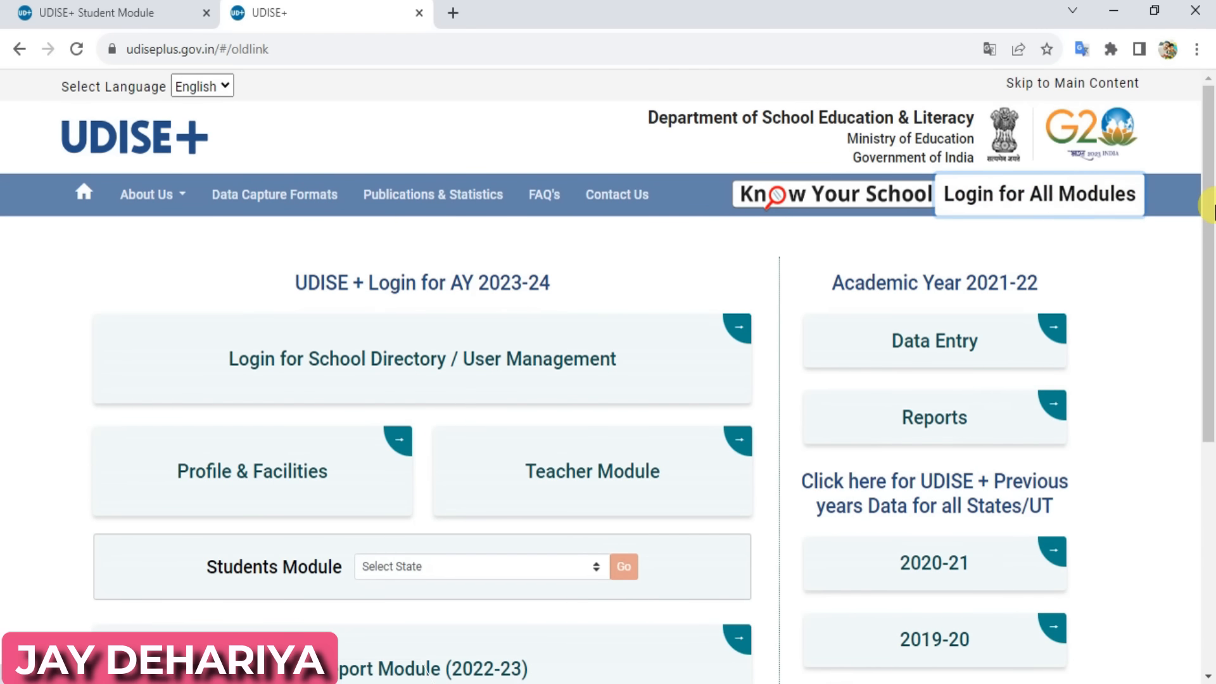
left_click_drag(1208, 184, 1208, 307)
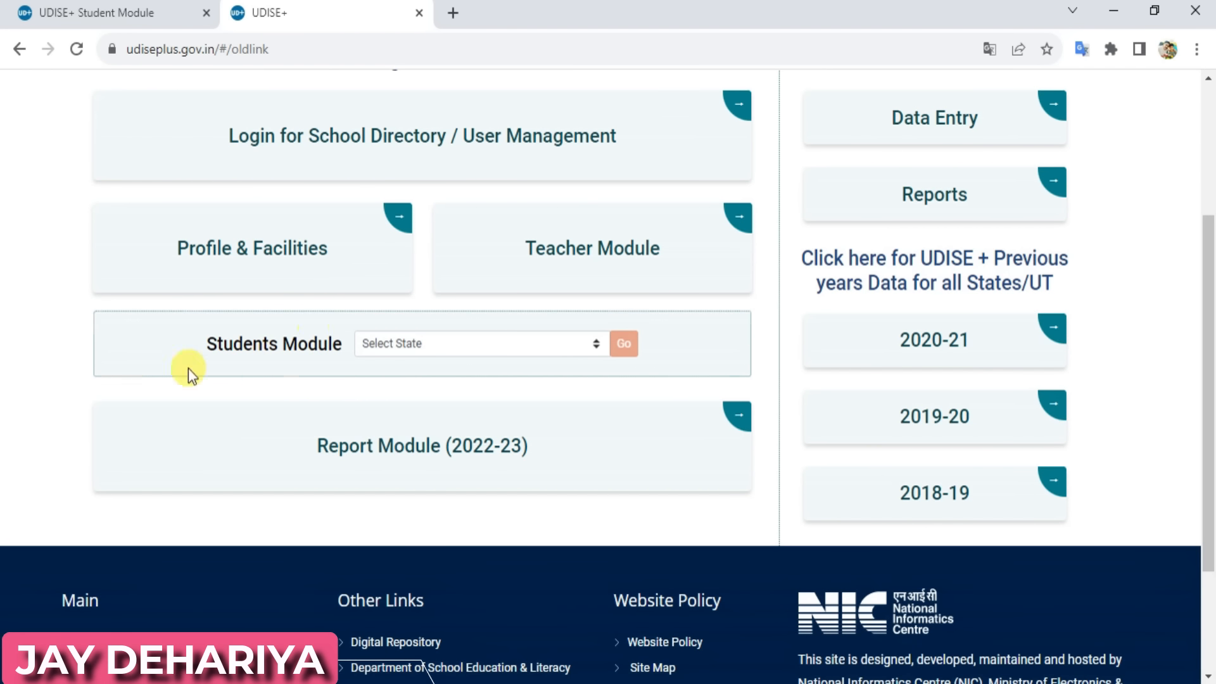
left_click(458, 349)
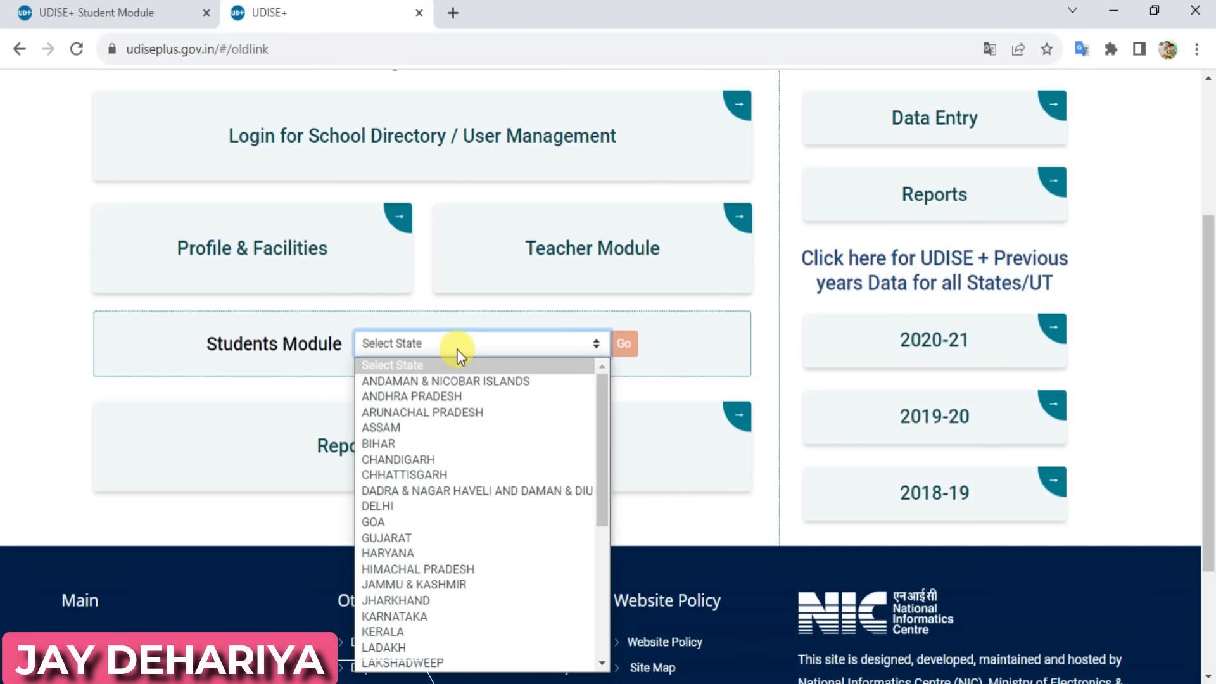
key("m")
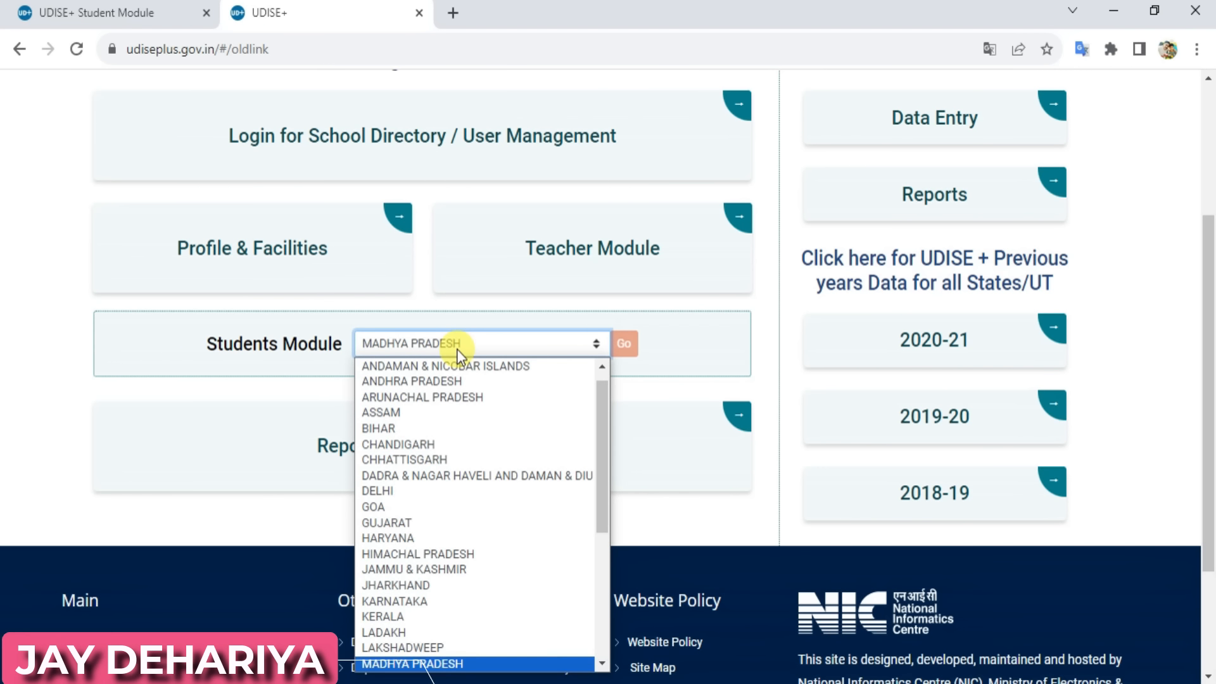
key("Return")
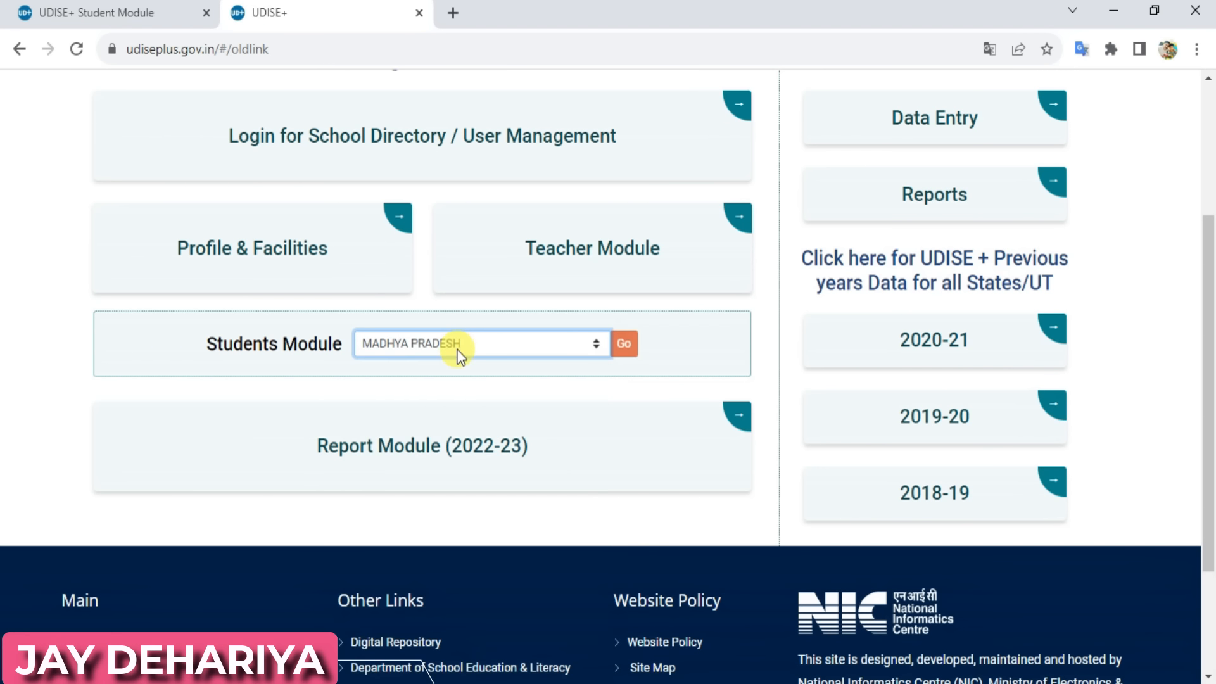
left_click(624, 347)
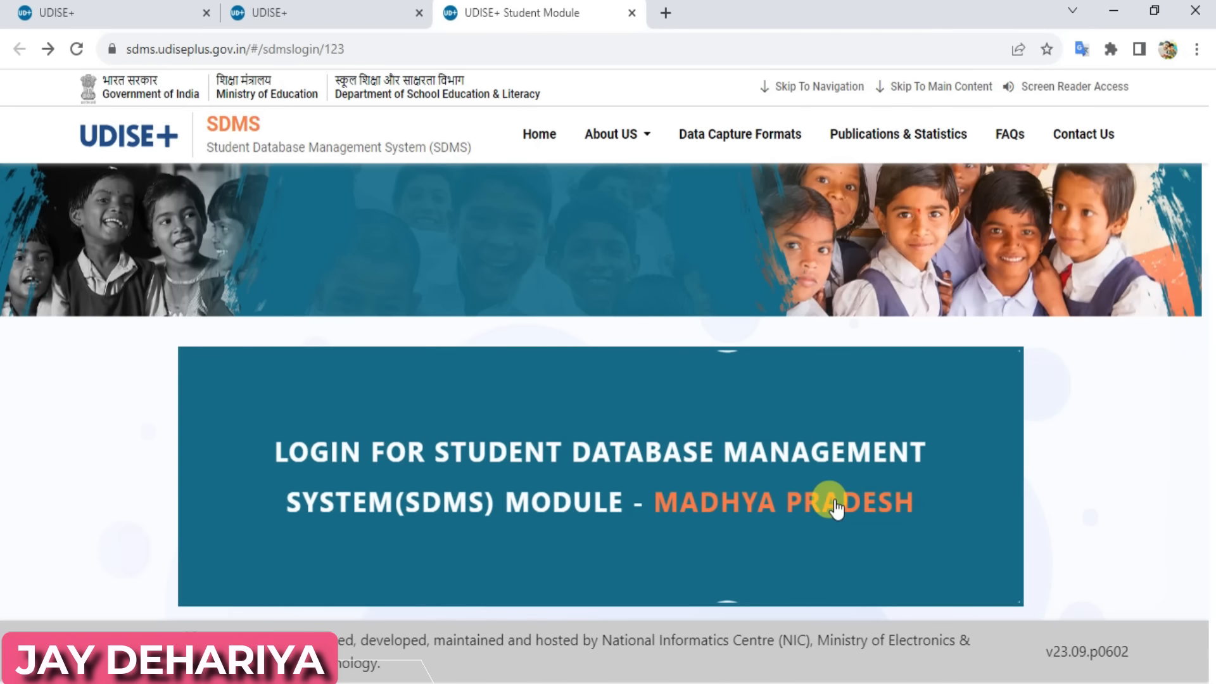
Sign in to the Madhya Pradesh SDMS module with the captcha code, open academic year 2023-24 and dismiss the school information.
left_click(835, 507)
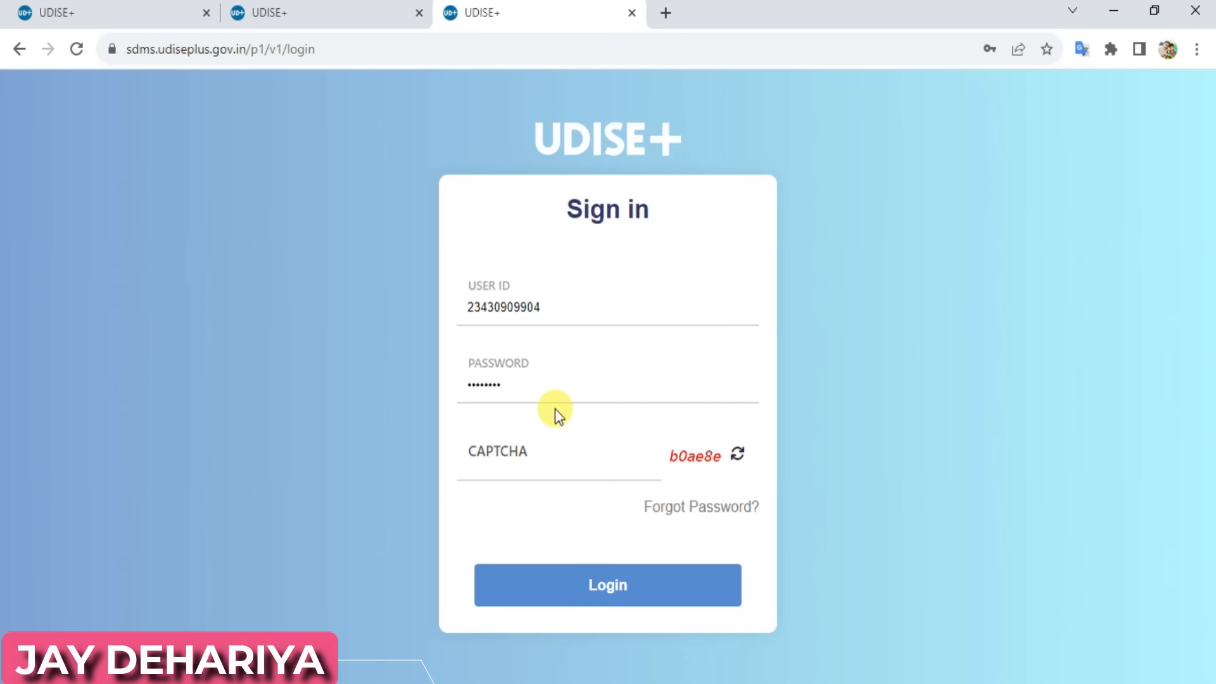
left_click(481, 467)
left_click(619, 594)
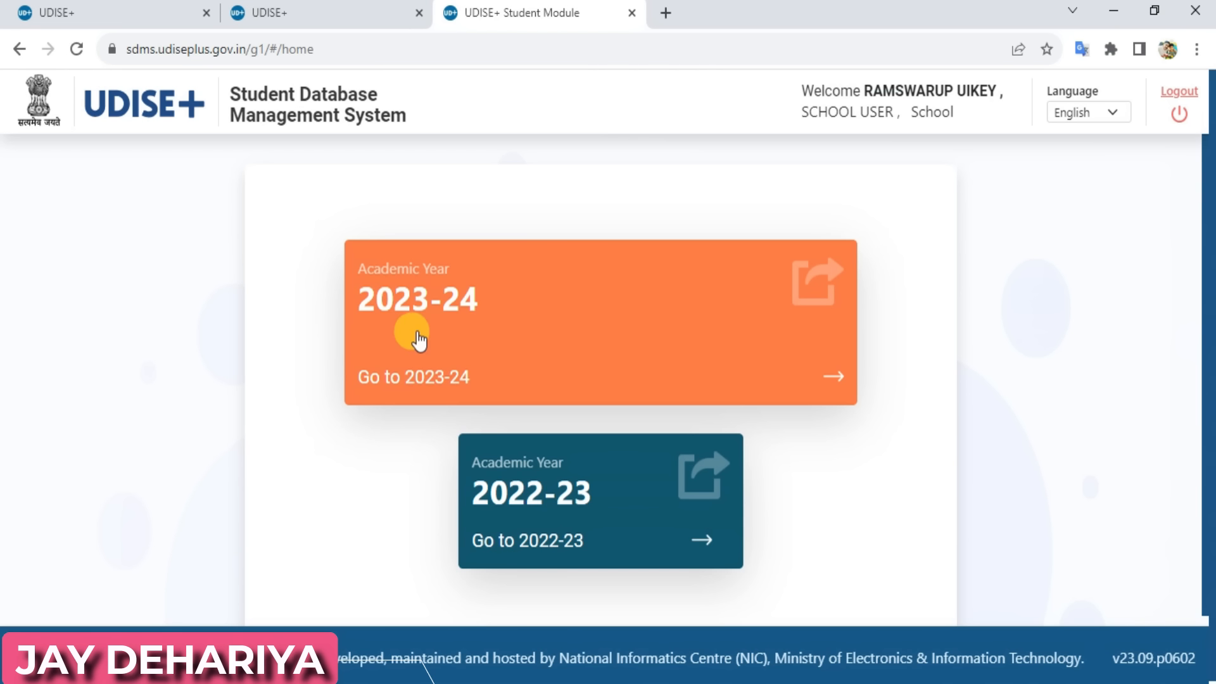
left_click(833, 377)
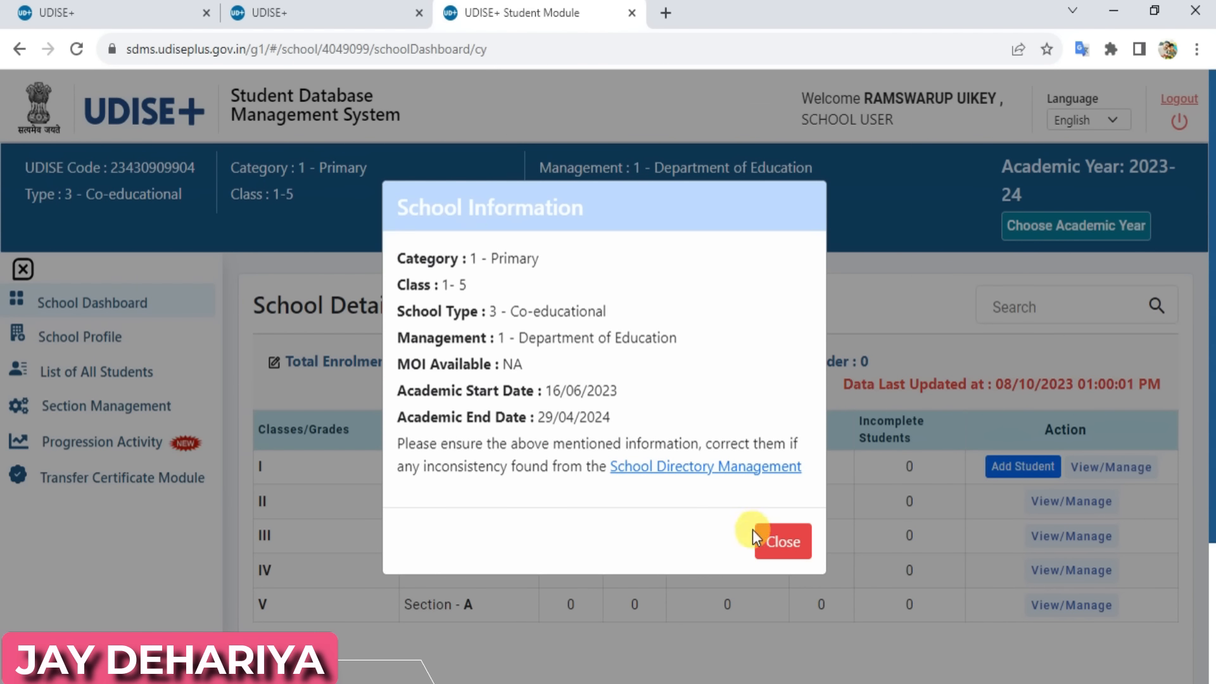
left_click(793, 543)
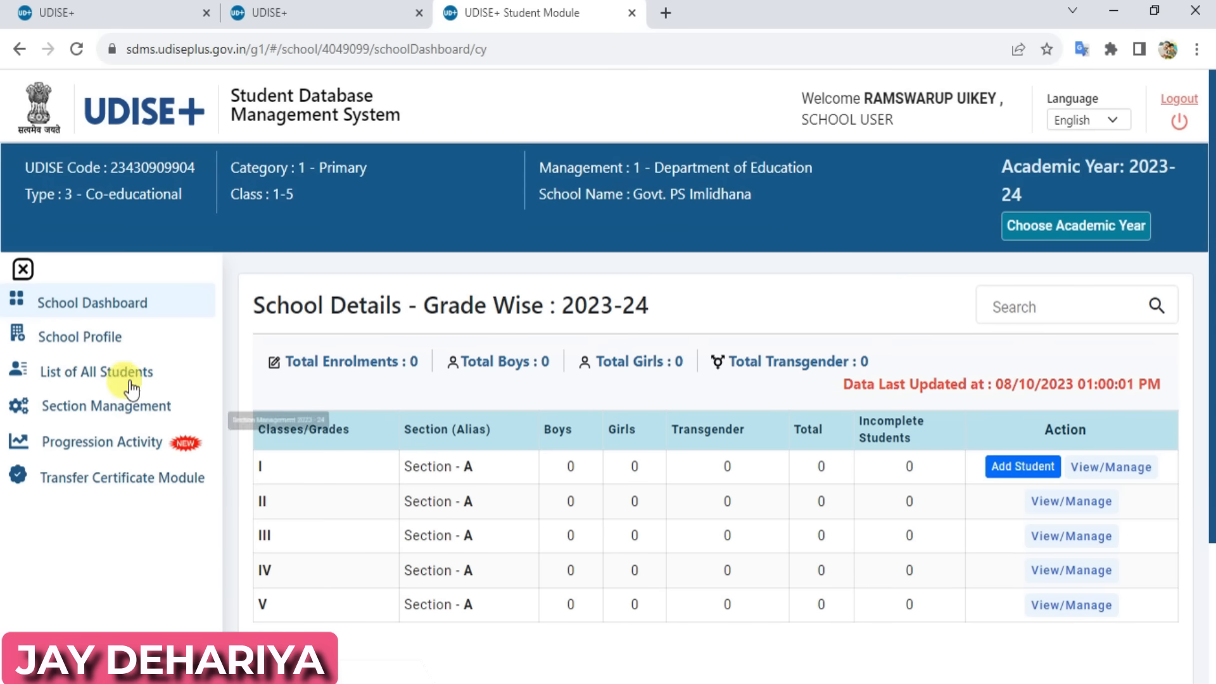
In Section Management, update Class I section A with its section alias left blank.
left_click(114, 415)
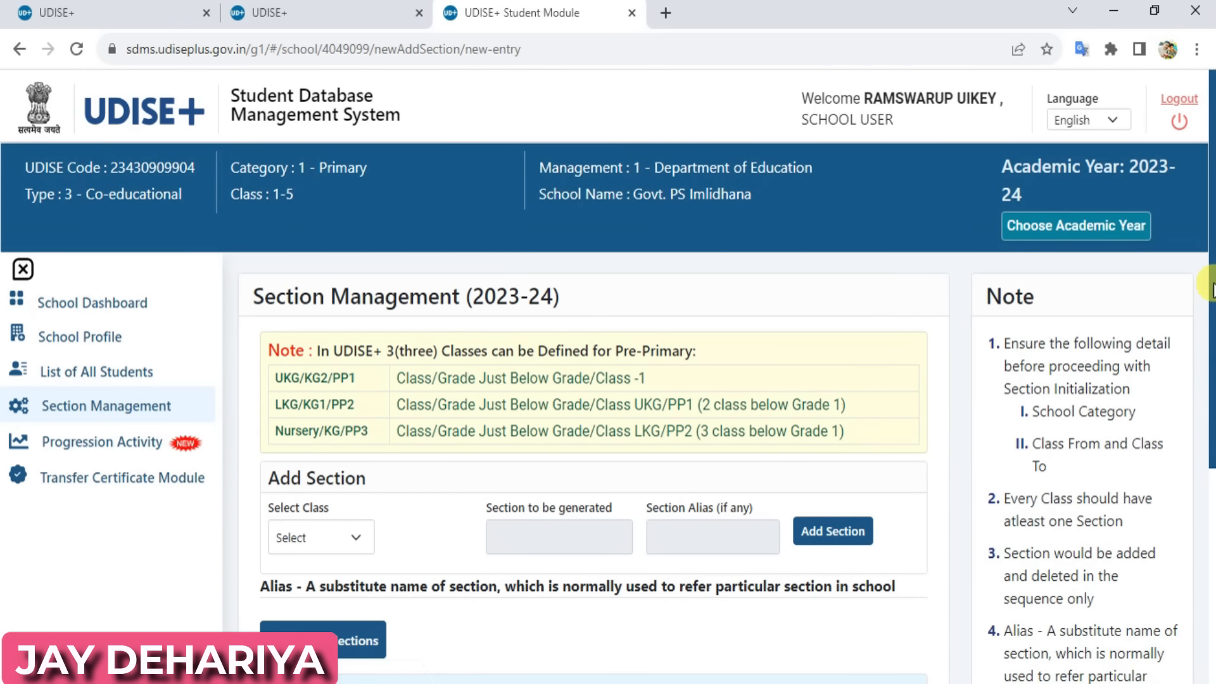
scroll(1207, 354, "down", 3)
scroll(1211, 388, "down", 3)
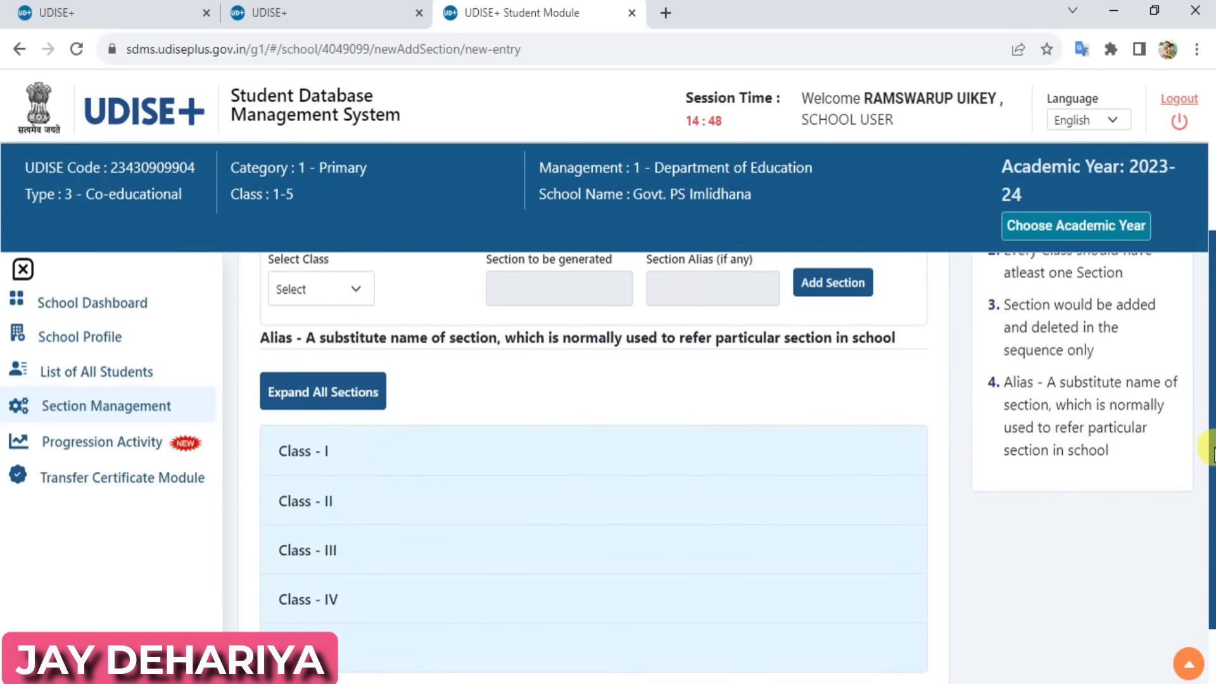
left_click_drag(1215, 485, 1215, 488)
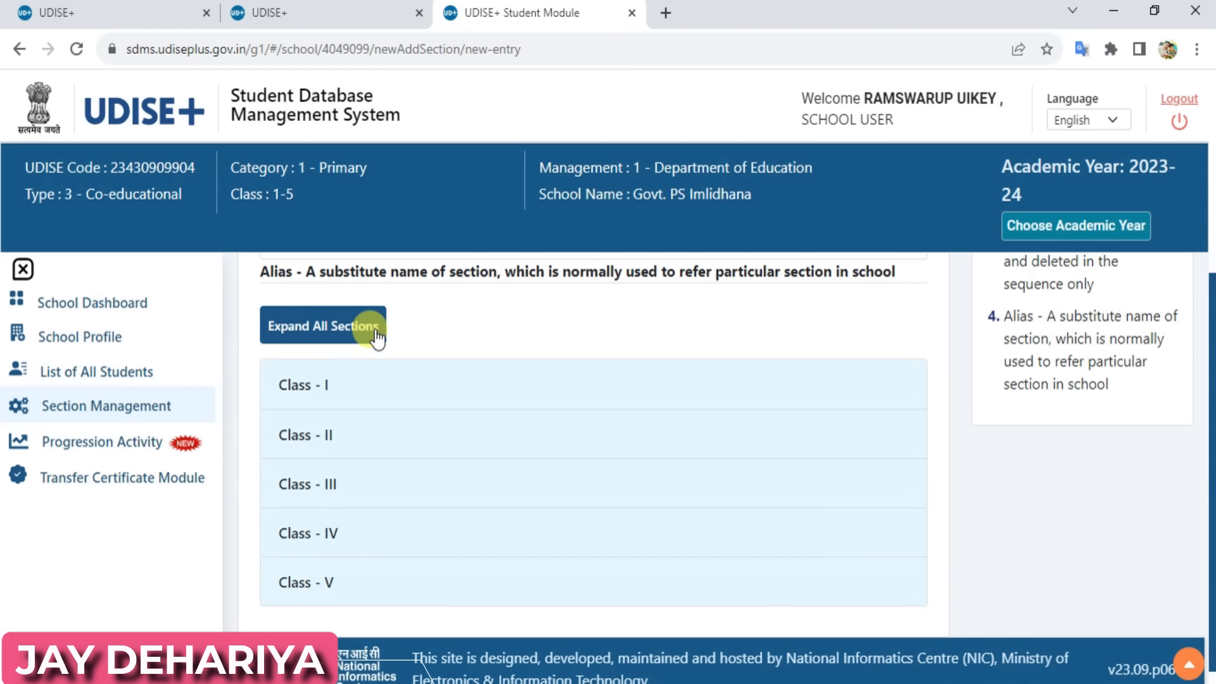
left_click(316, 387)
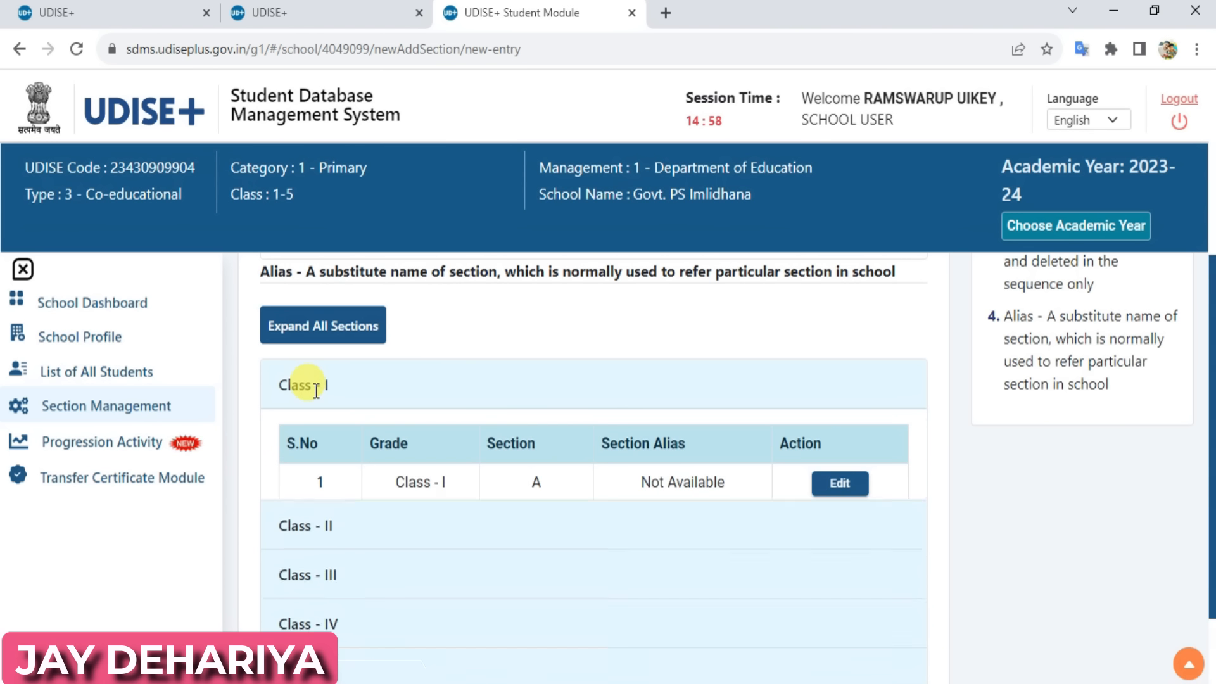
left_click(836, 486)
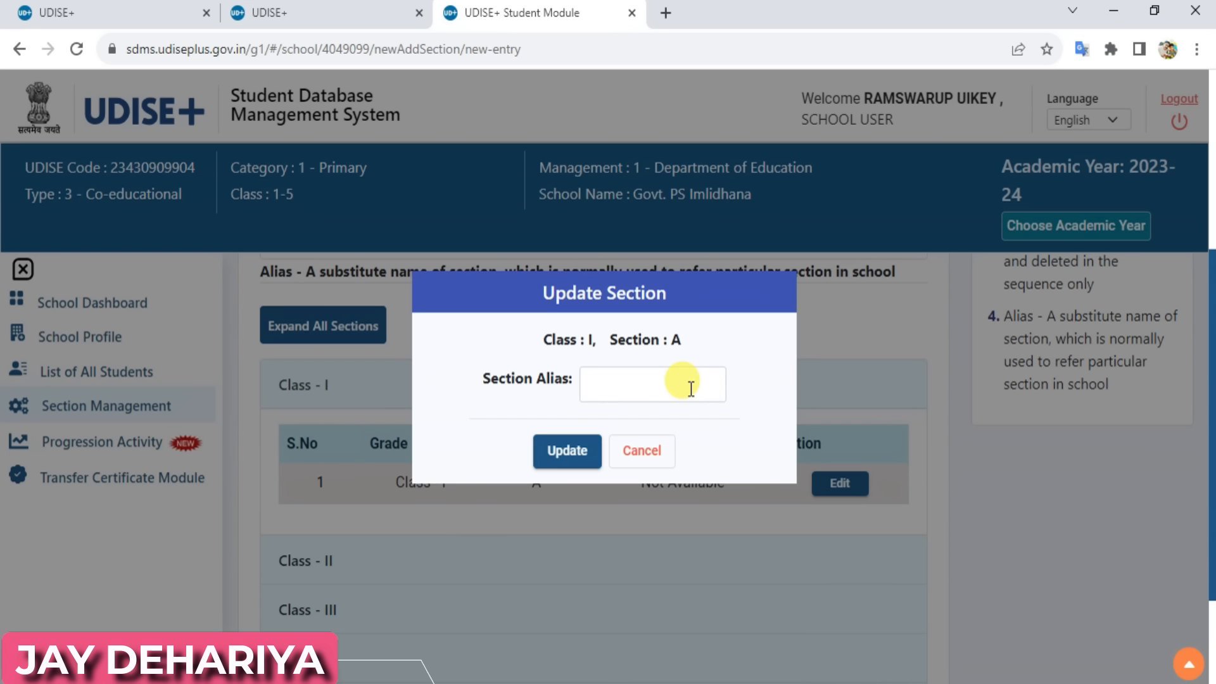
left_click(578, 454)
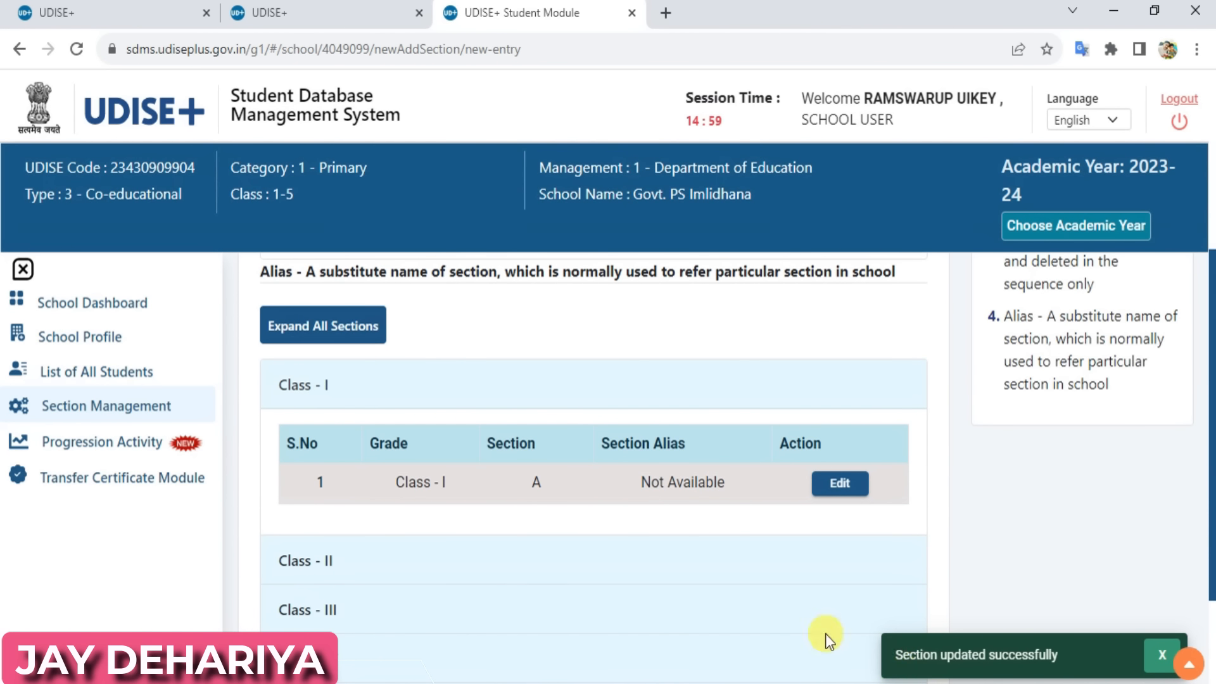
Update Class II section A in the same way, leaving its section alias blank.
left_click(345, 565)
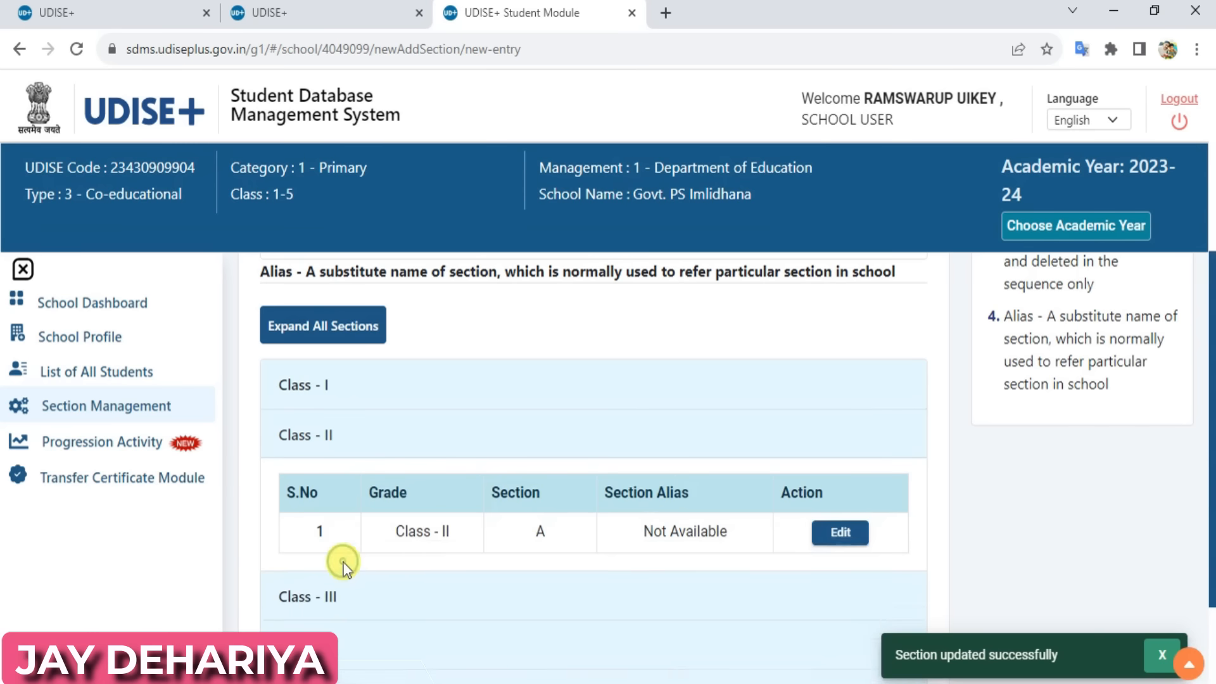
left_click(844, 535)
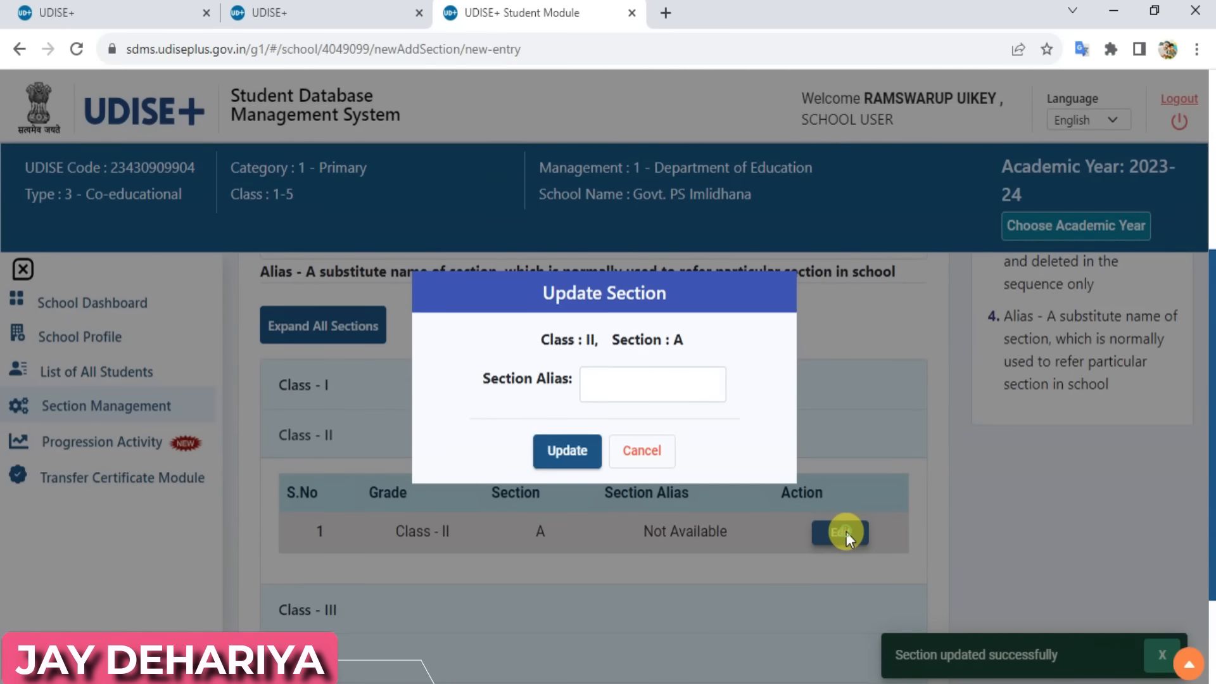
left_click(553, 454)
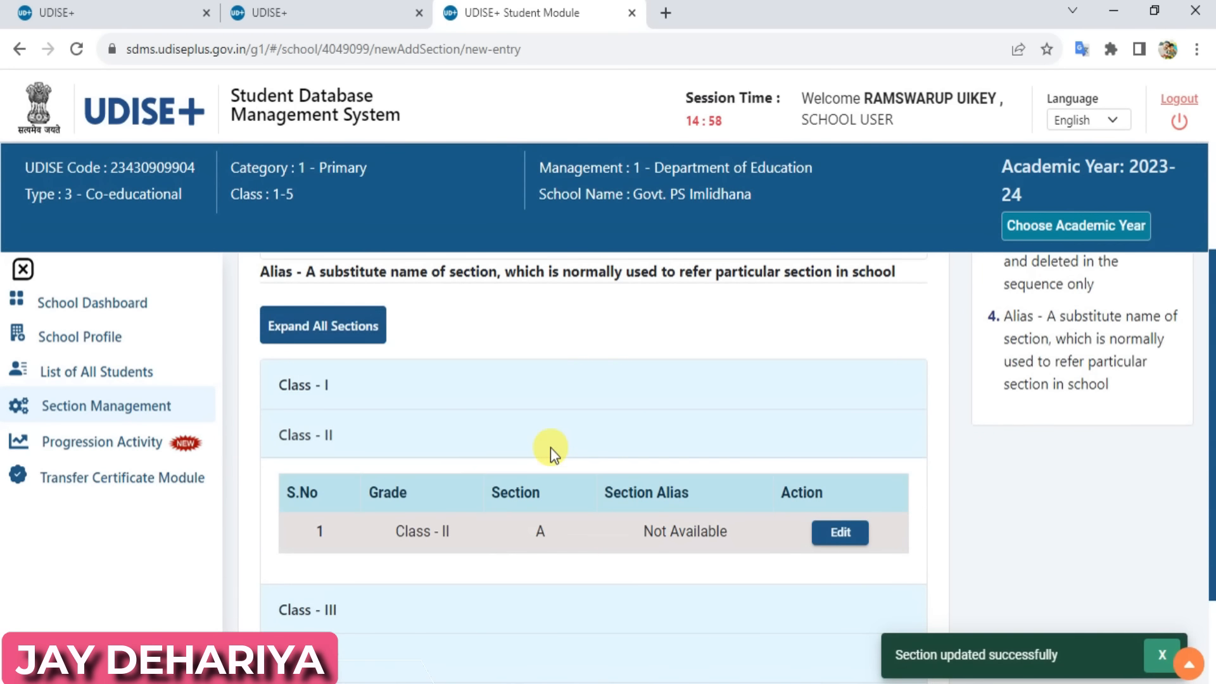
scroll(1207, 405, "down", 2)
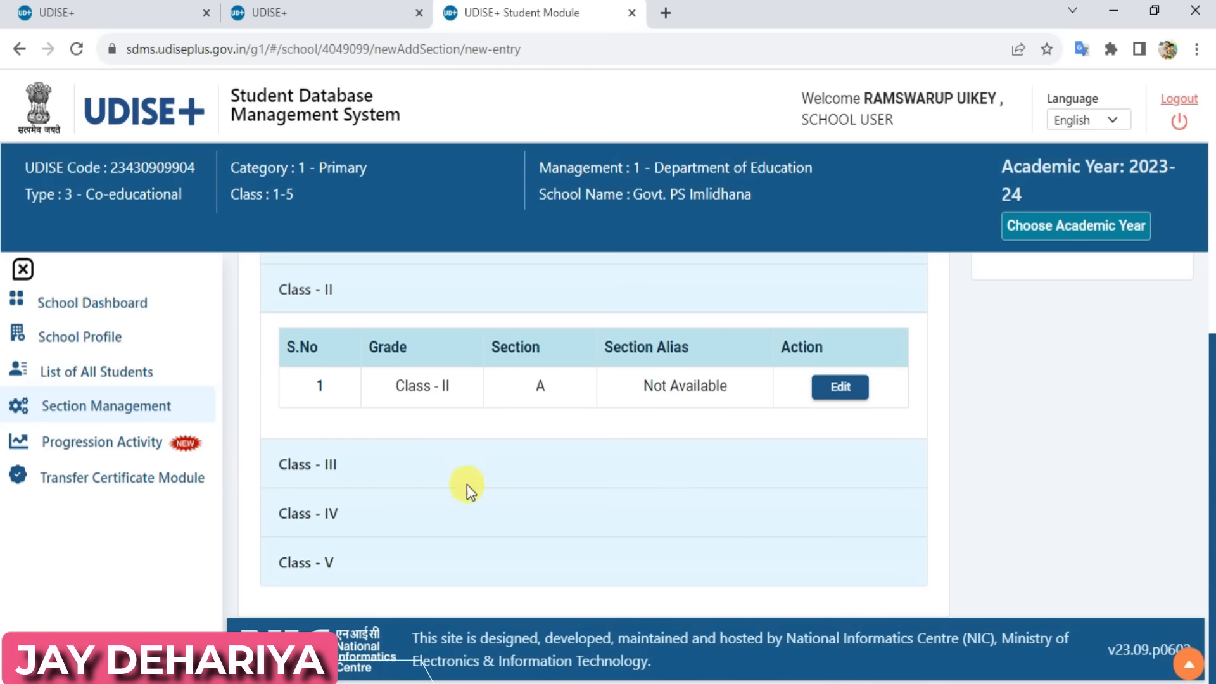
Open the Progression Module from Progression Activity to reach the list of students eligible for promotion.
left_click(73, 447)
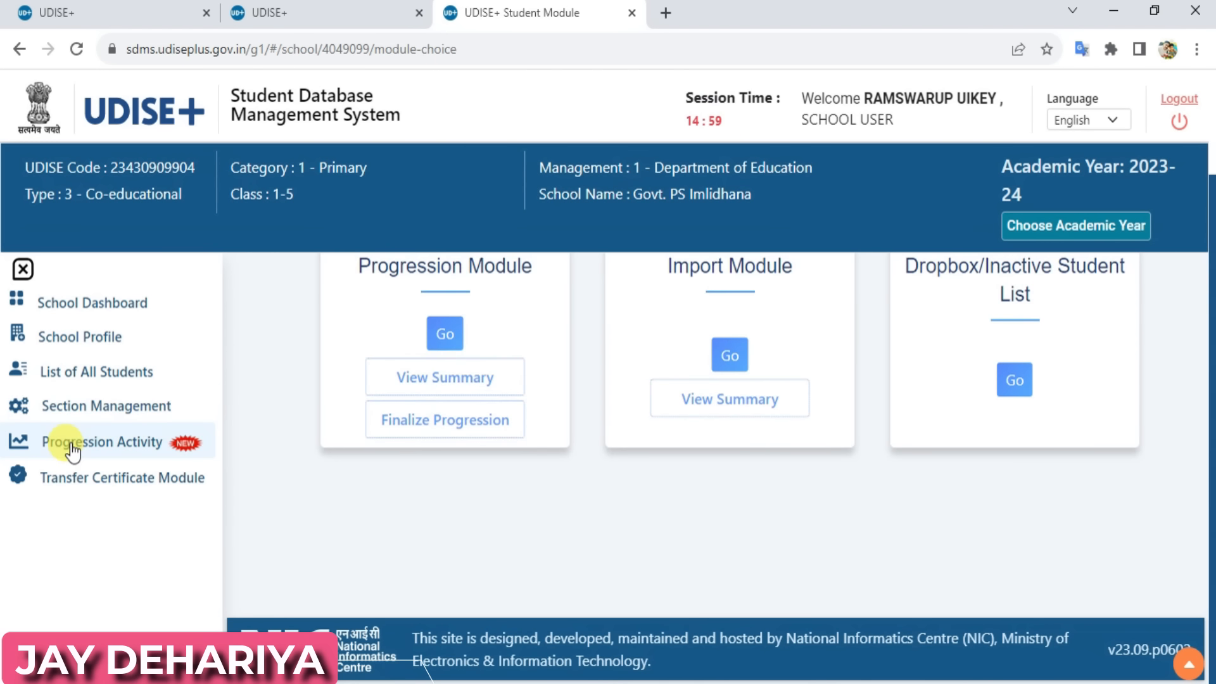
scroll(1211, 398, "up", 1)
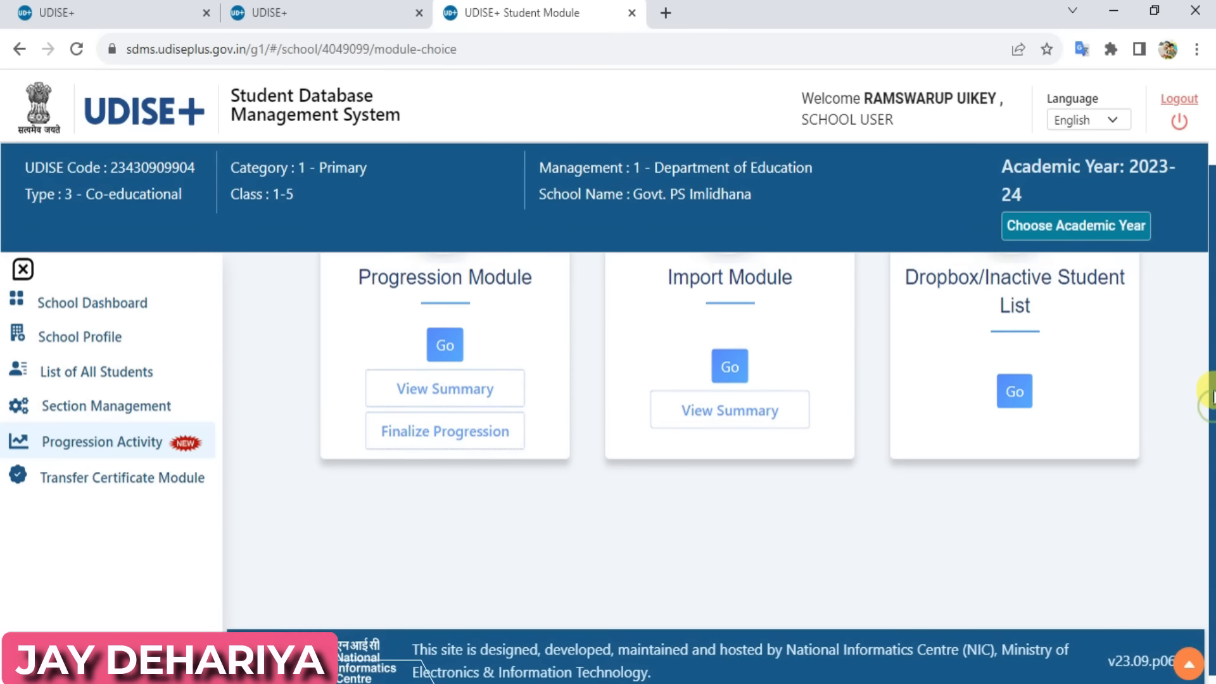
scroll(1212, 398, "up", 2)
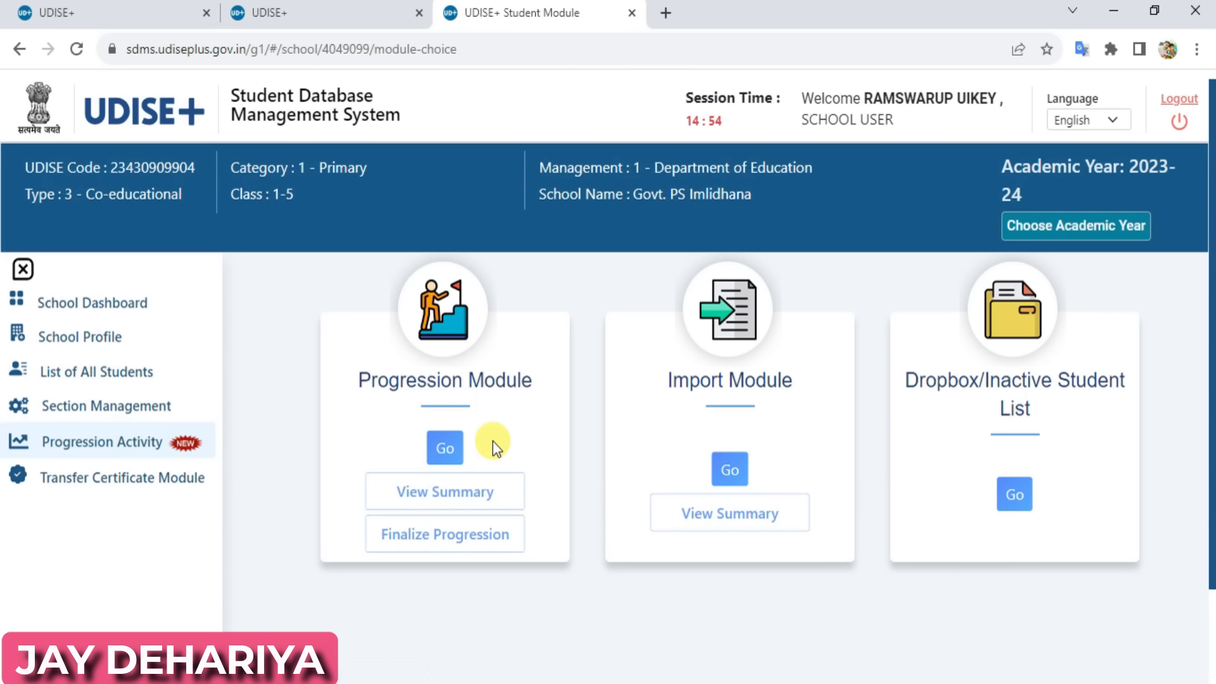
left_click(445, 449)
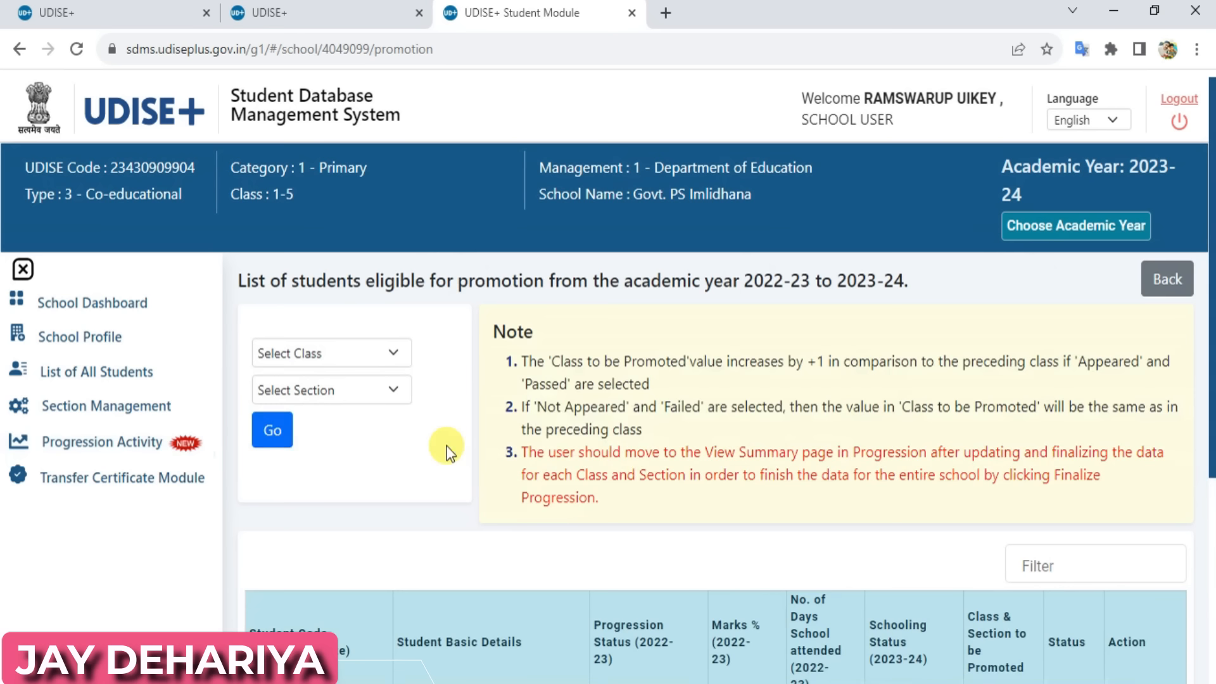
Load the student list for promotion for class I, section A.
left_click(337, 355)
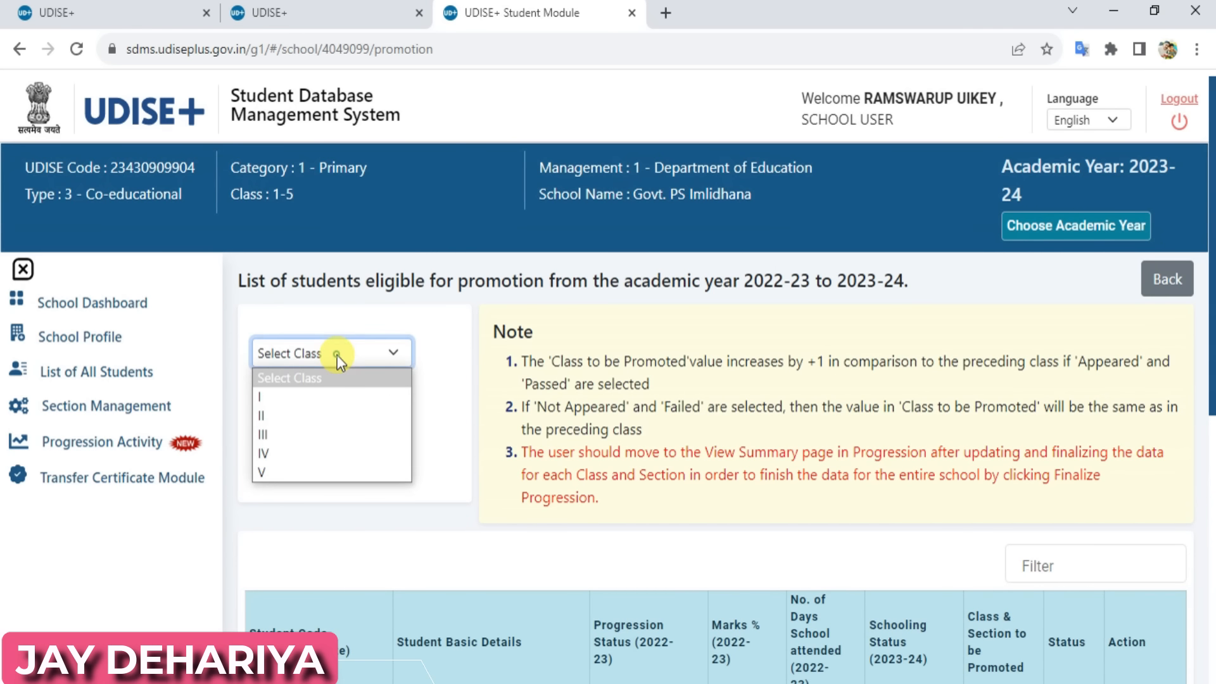
left_click(302, 396)
left_click(332, 398)
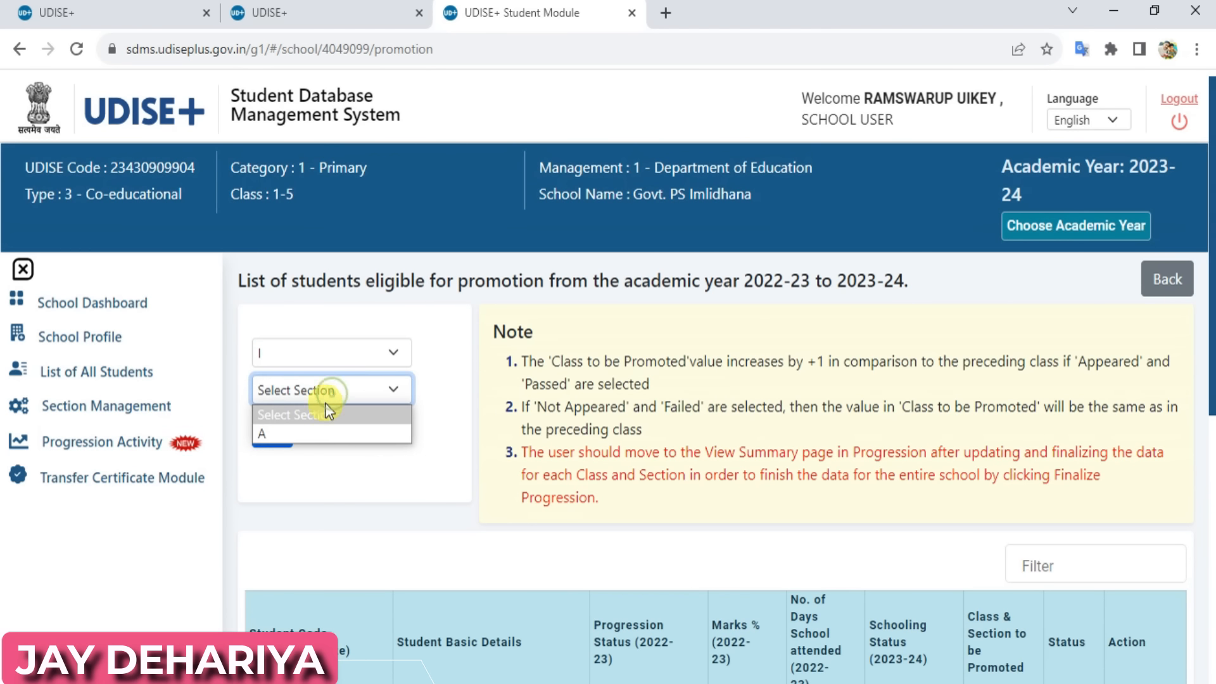
left_click(312, 431)
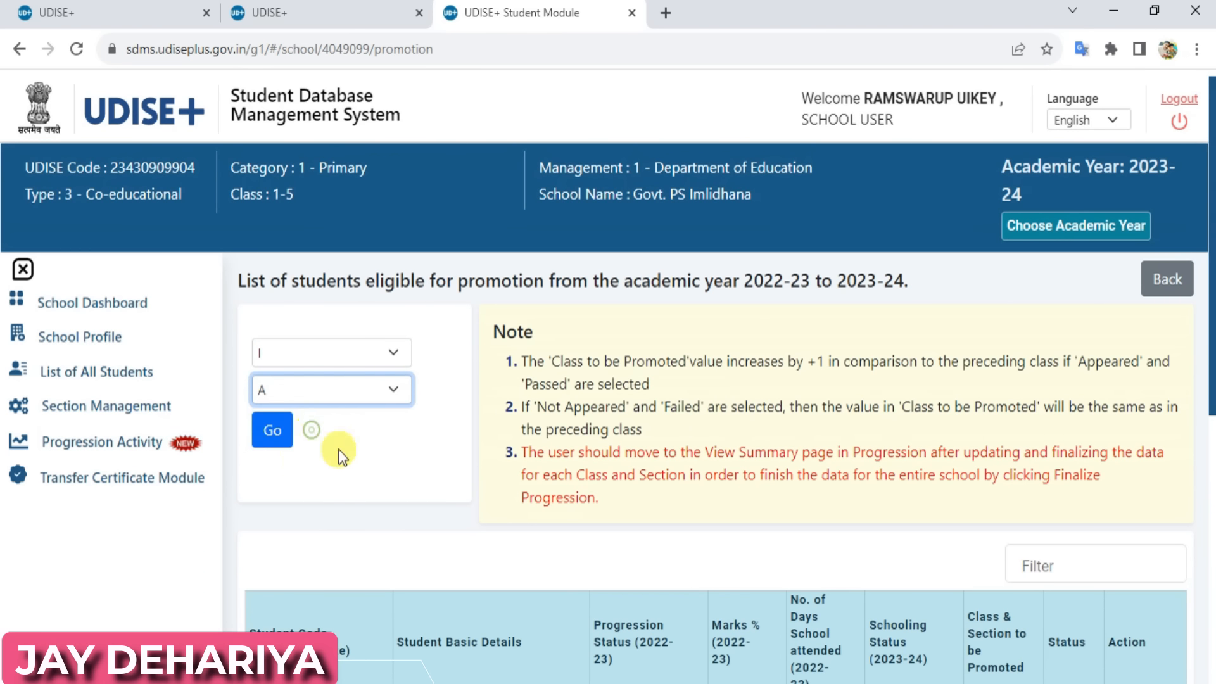
left_click(272, 444)
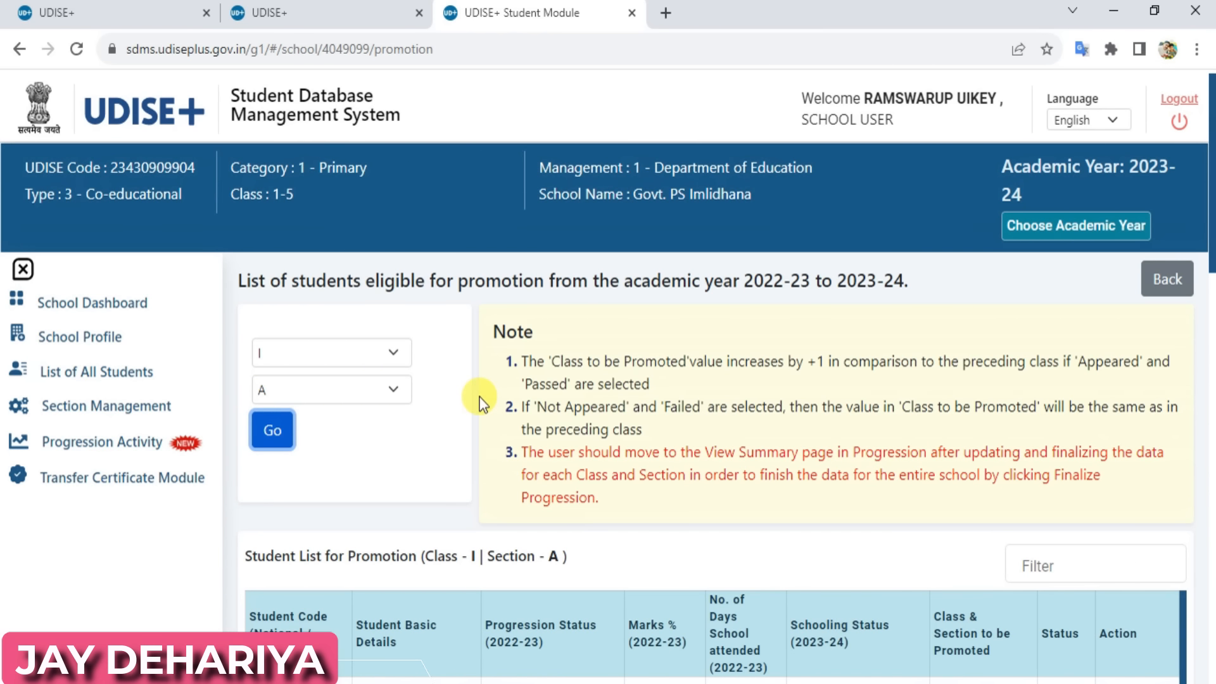
Set the first student's 2022-23 progression status to Promoted.
left_click_drag(1209, 210, 1210, 287)
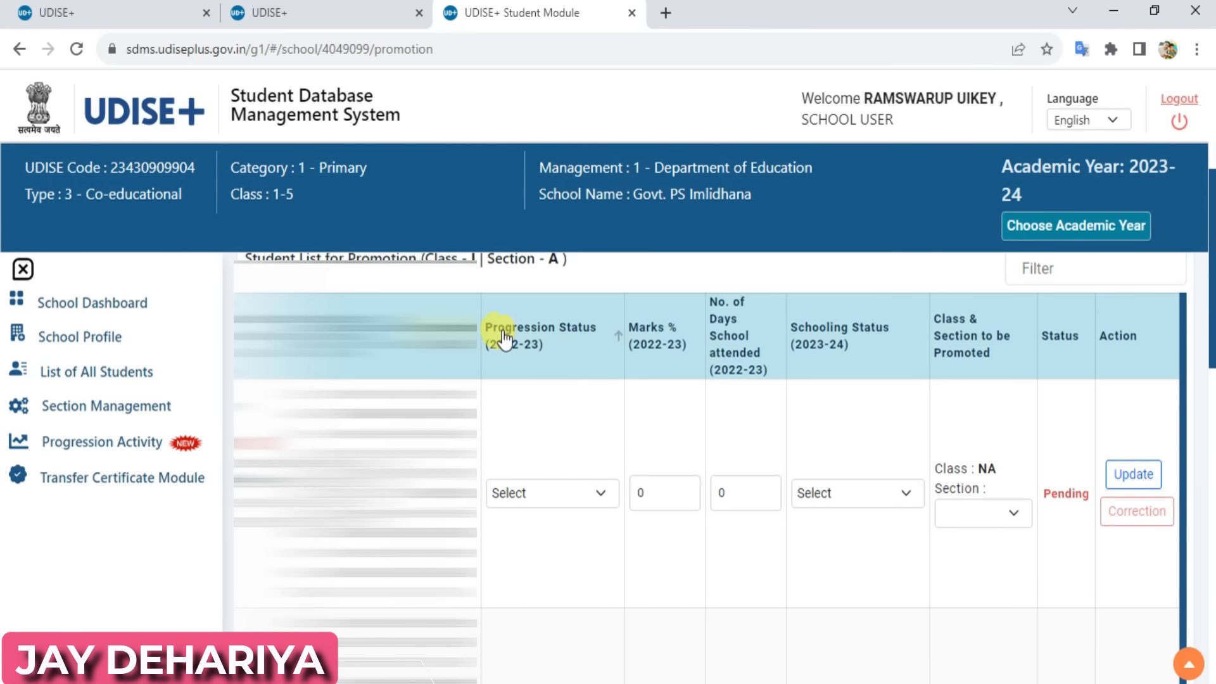
left_click(561, 497)
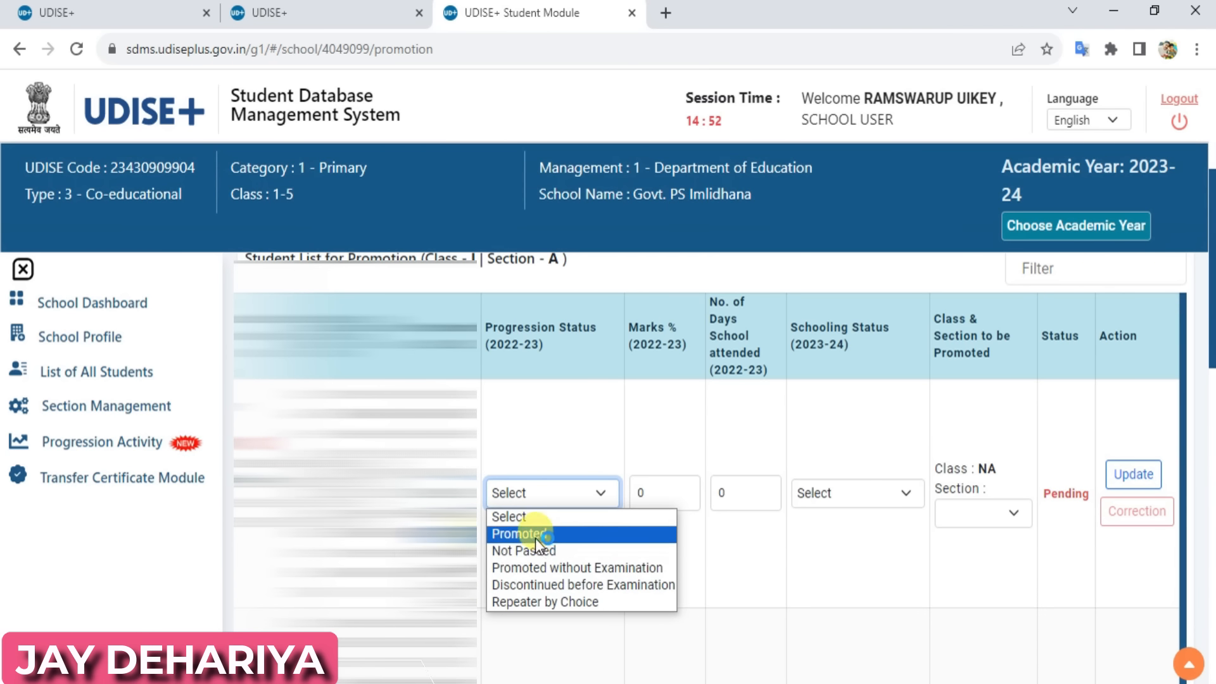
left_click(587, 535)
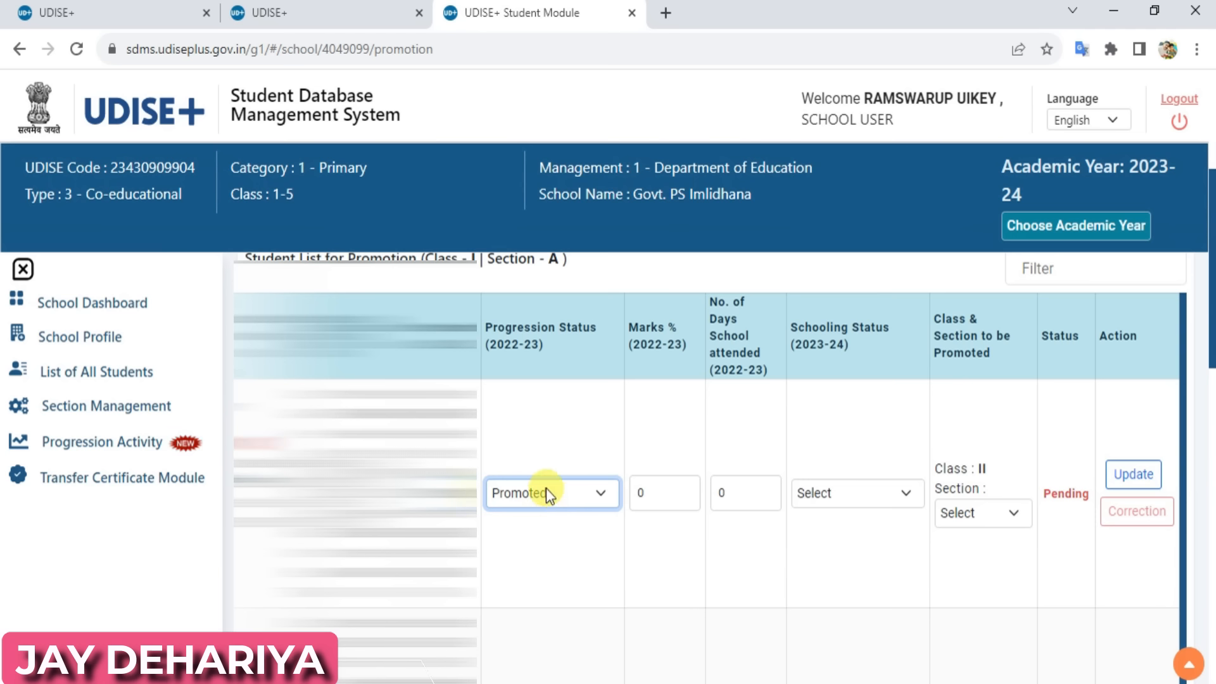
Enter 65 as the first student's 2022-23 marks percentage and 165 as the number of days attended.
left_click(666, 494)
key("BackSpace")
type("65")
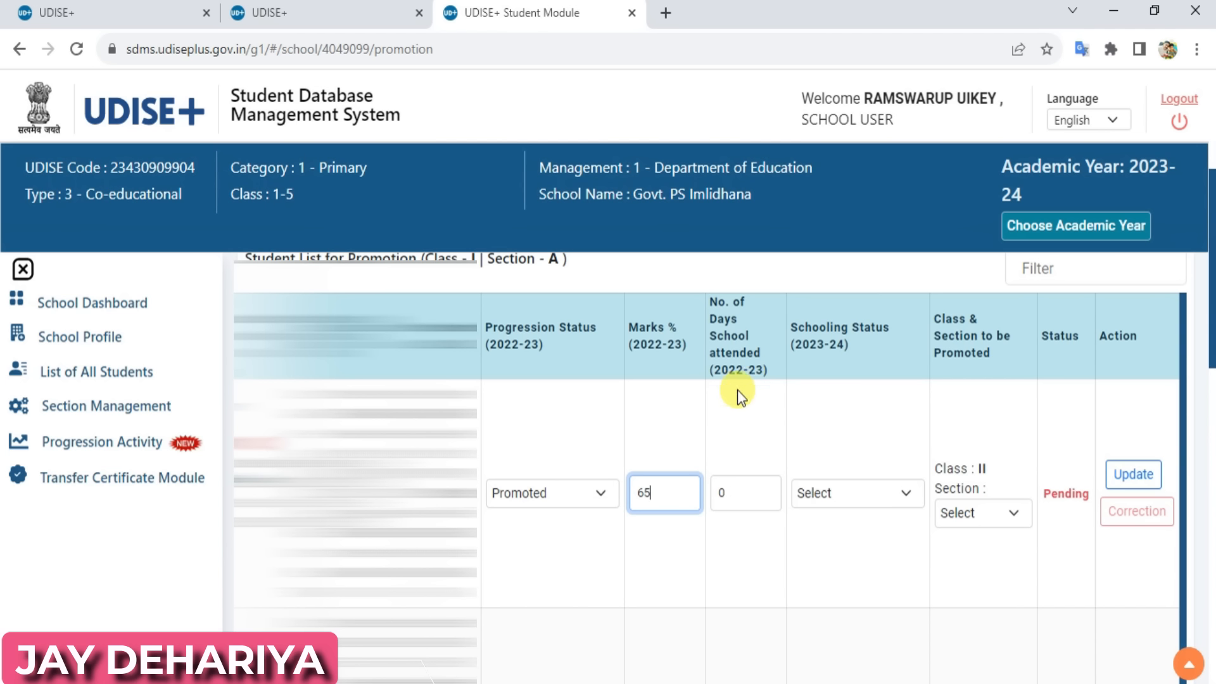
left_click(741, 504)
type("165")
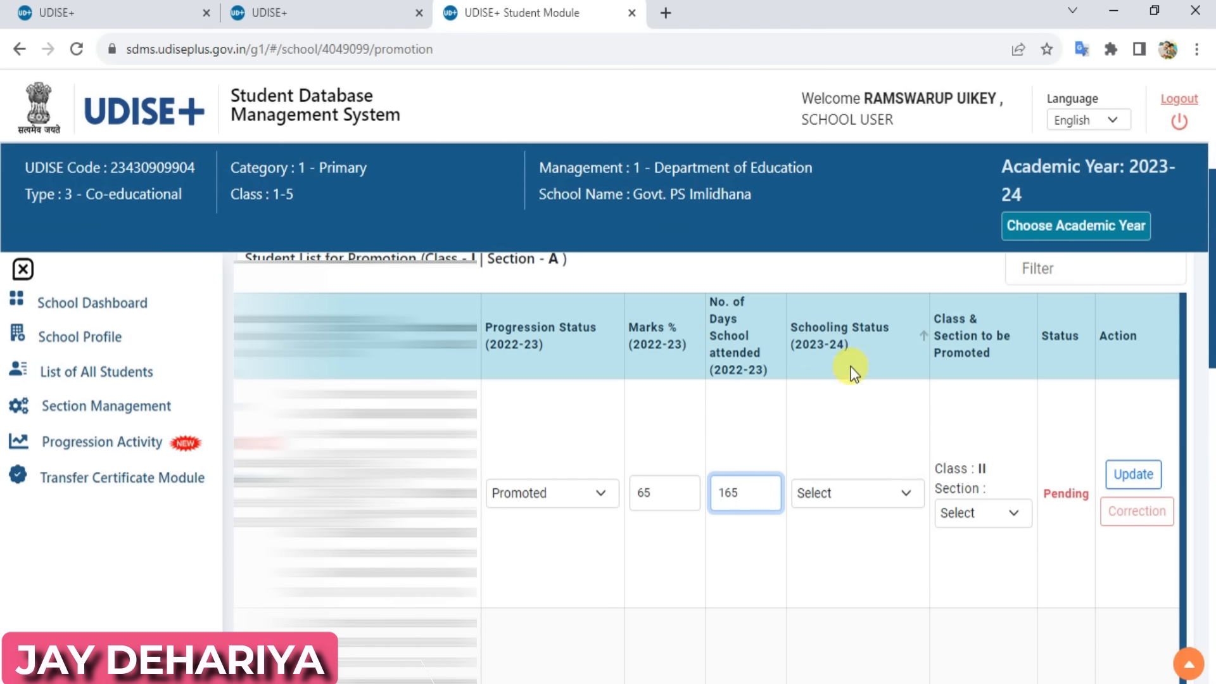
Set the first student's 2023-24 schooling status to Studying in Same School, assign Class II section A, and save the record.
left_click(850, 495)
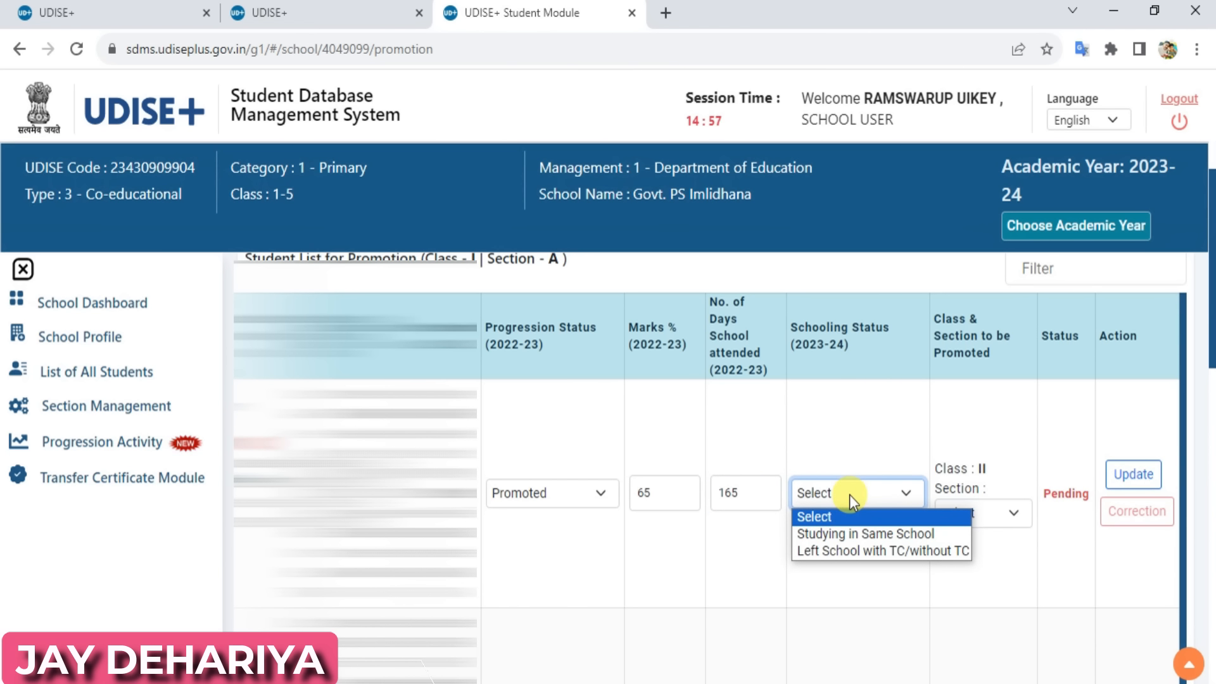
left_click(899, 534)
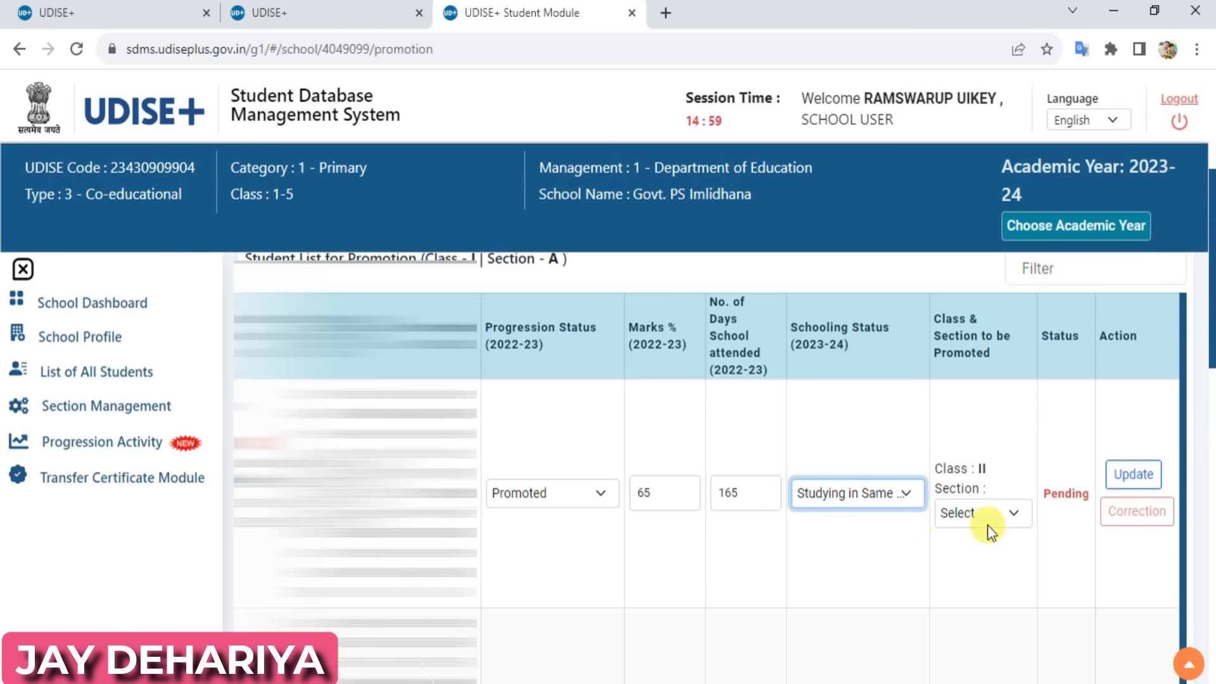
left_click(1006, 515)
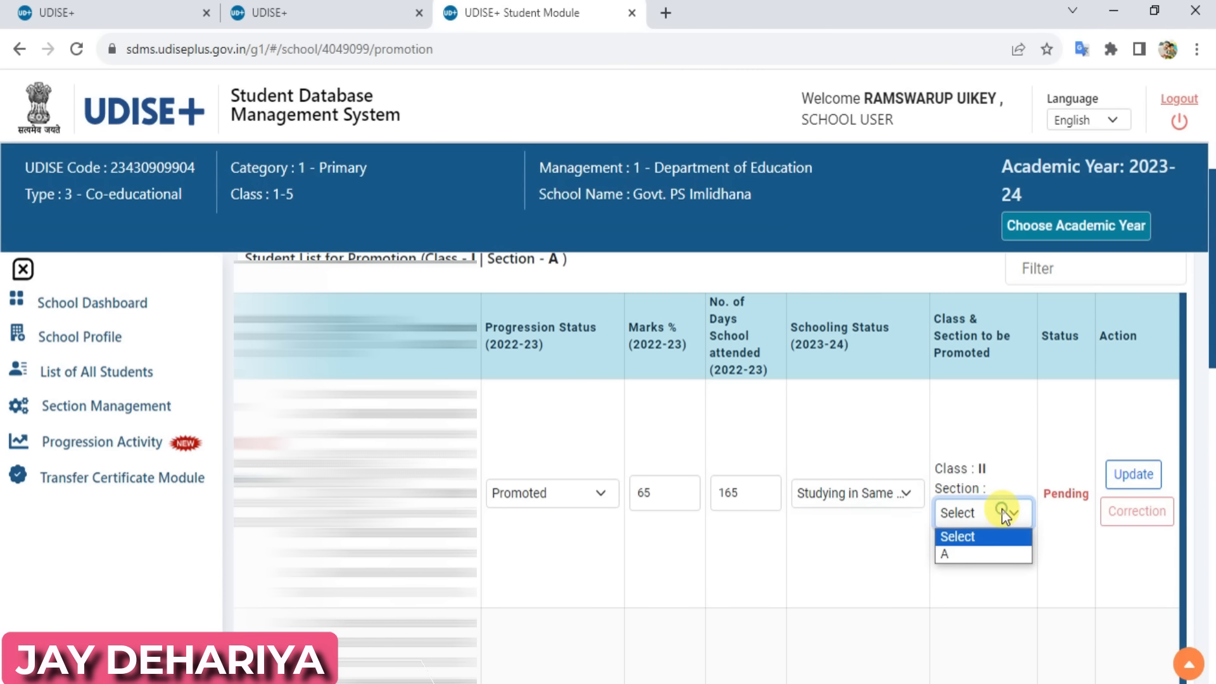
left_click(980, 556)
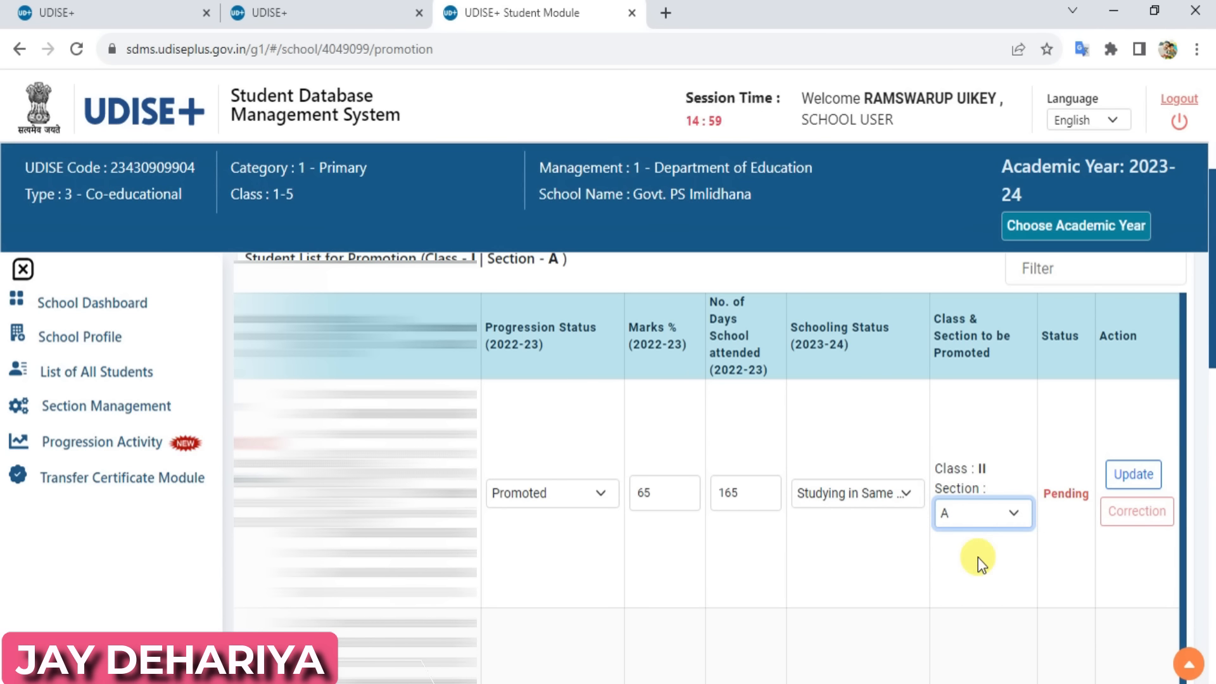
left_click(1134, 480)
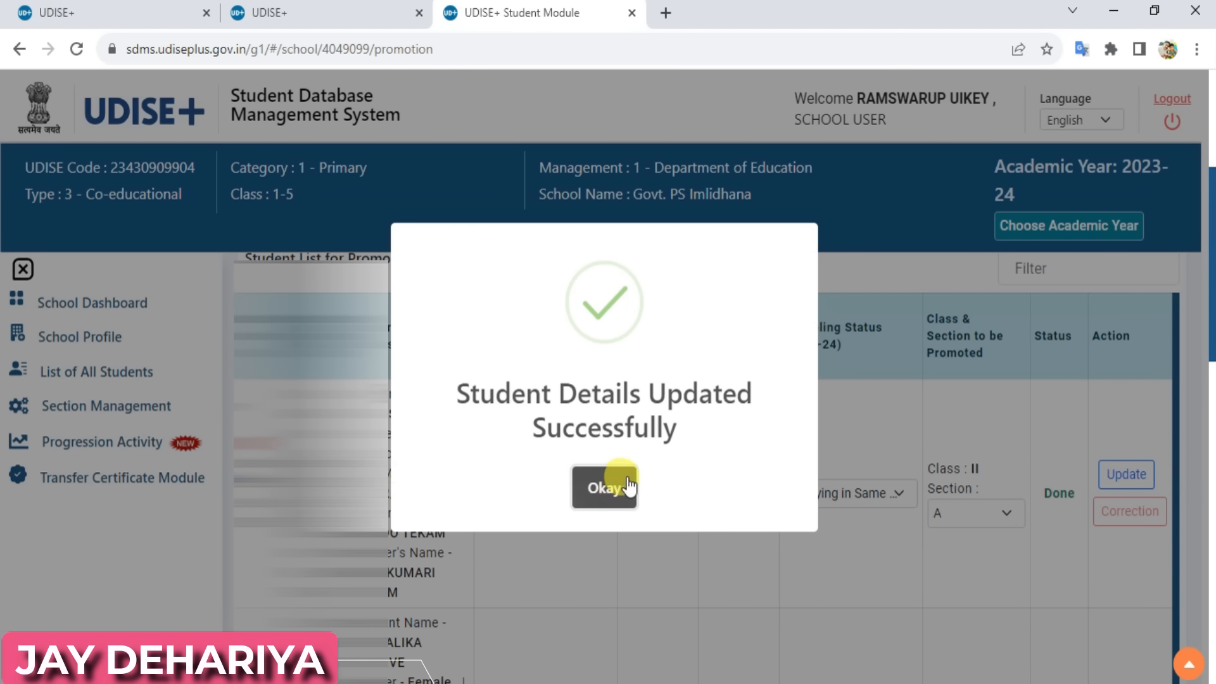
left_click(603, 489)
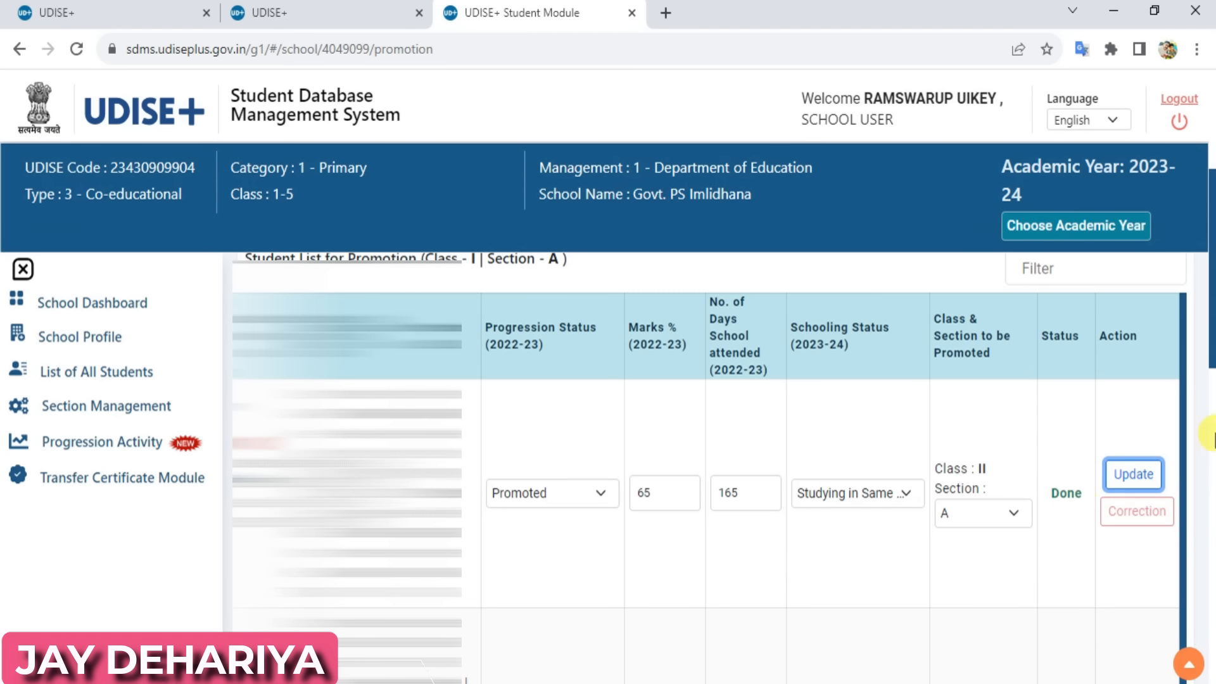
Try to finalize the promotion data for class I, section A.
left_click_drag(1211, 311, 1212, 378)
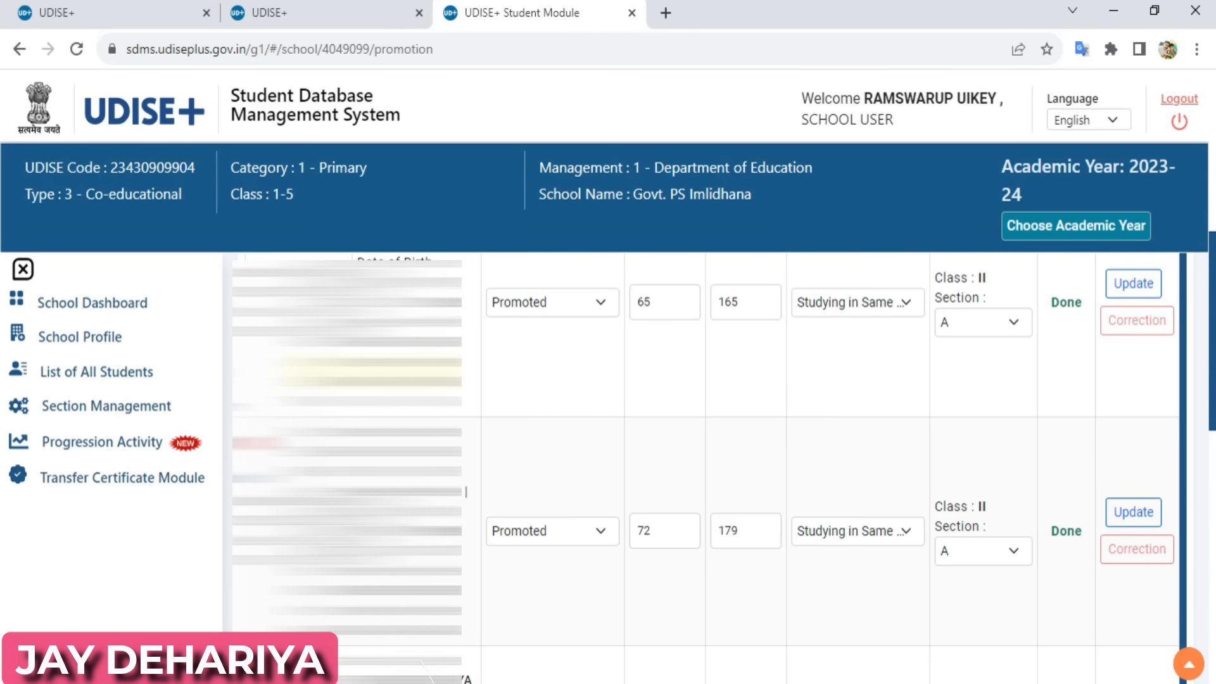
left_click_drag(1211, 301, 1211, 583)
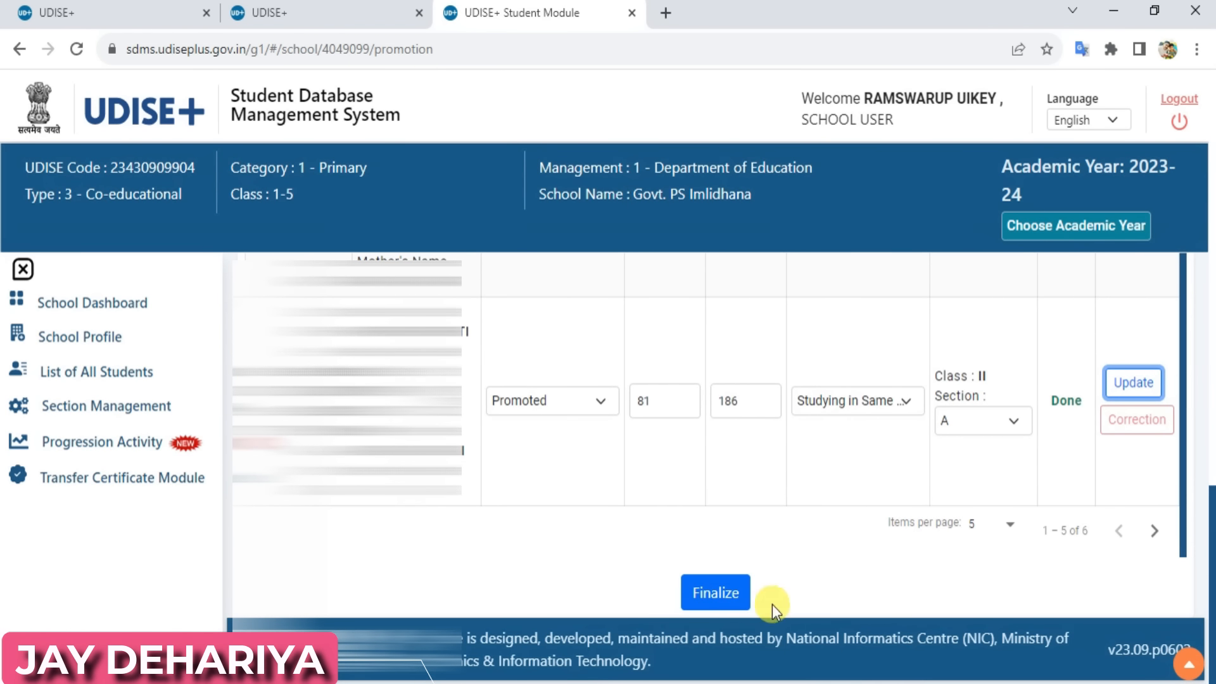
left_click(714, 595)
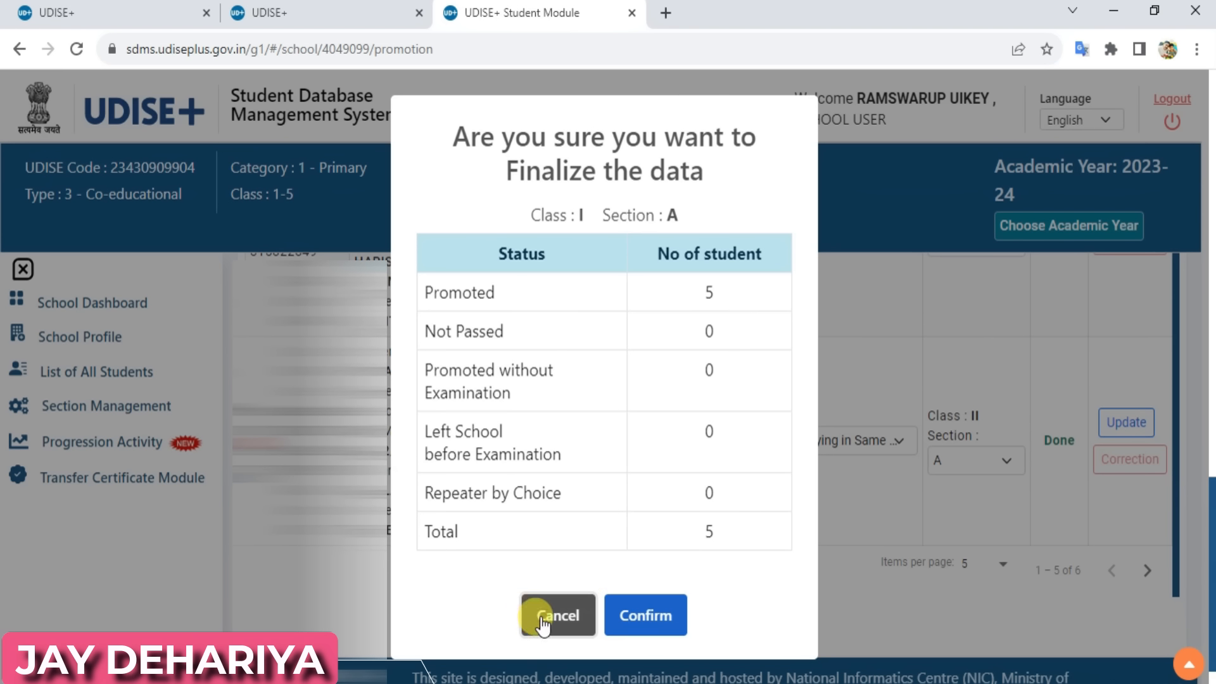
left_click(645, 622)
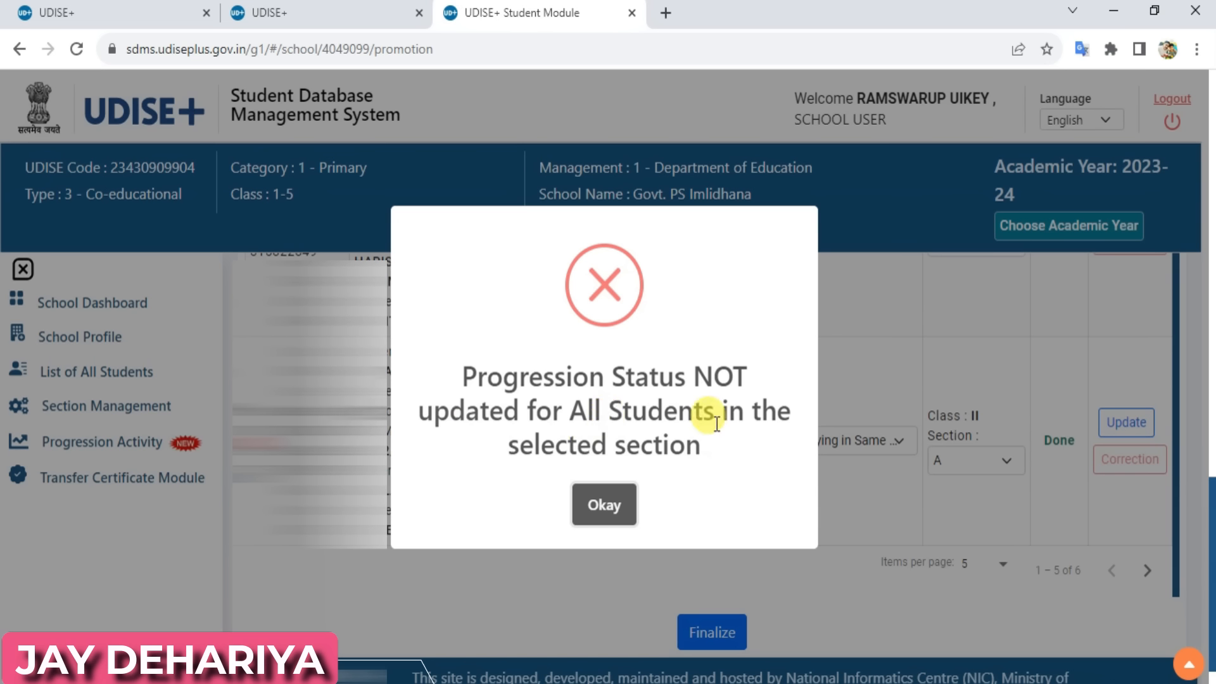
left_click(599, 506)
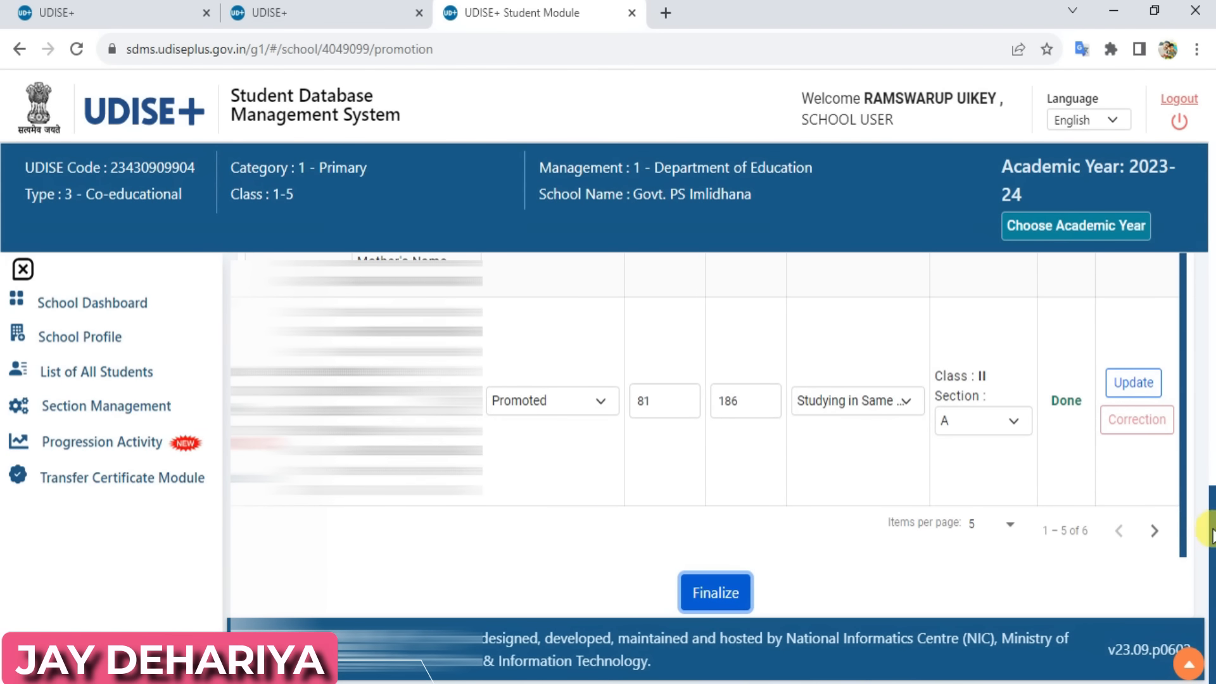
Show 10 students per page in the promotion list.
mouse_move(1211, 530)
left_mouse_down()
mouse_move(1212, 232)
mouse_move(1211, 551)
left_mouse_up()
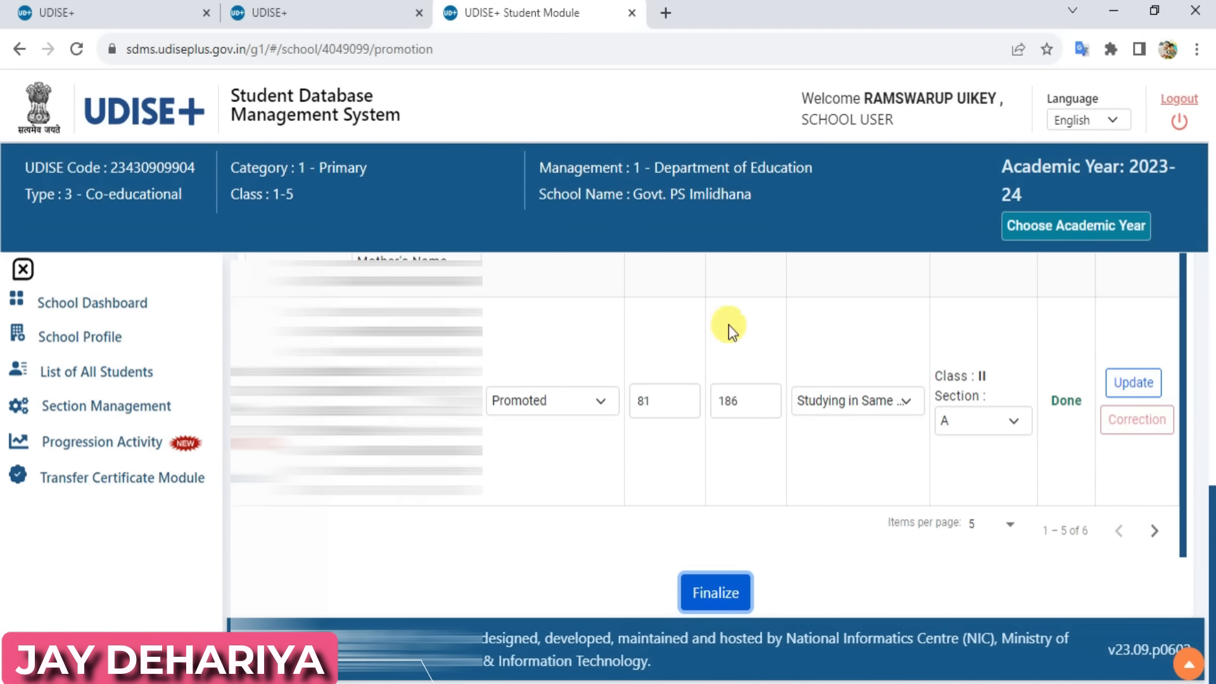
left_click(1010, 532)
left_click(990, 577)
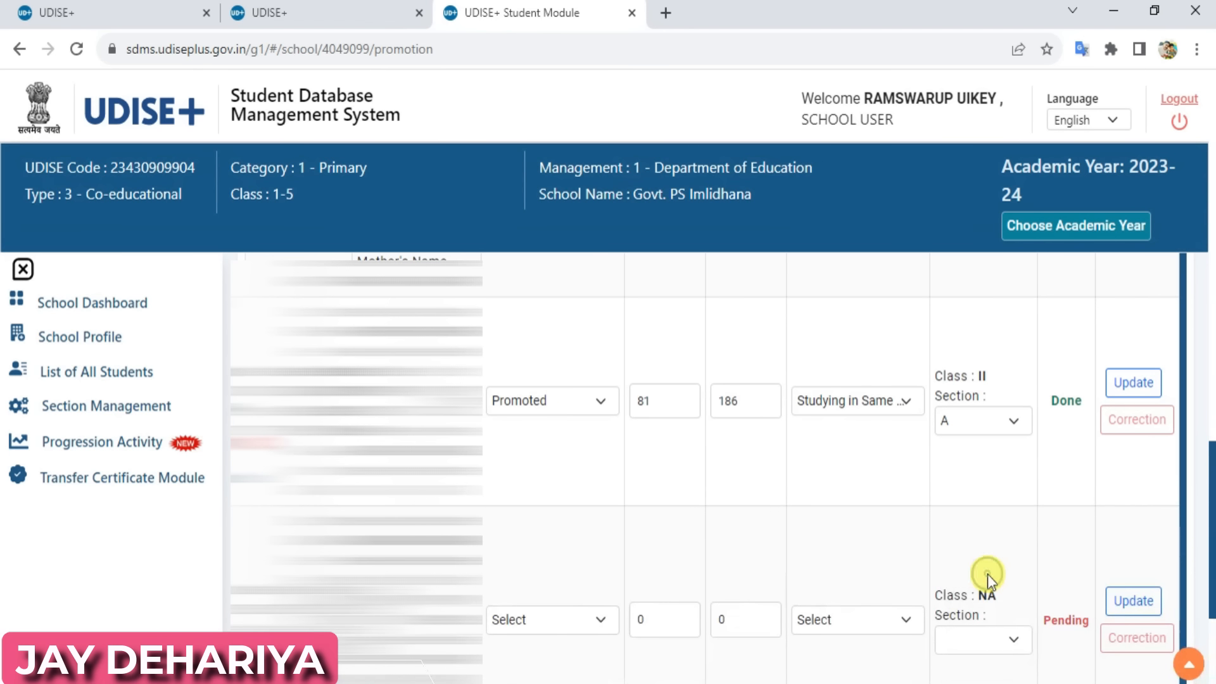
Set the last, pending student's progression status to Promoted, with marks of 75 percent and 186 days attended.
scroll(1200, 446, "down", 3)
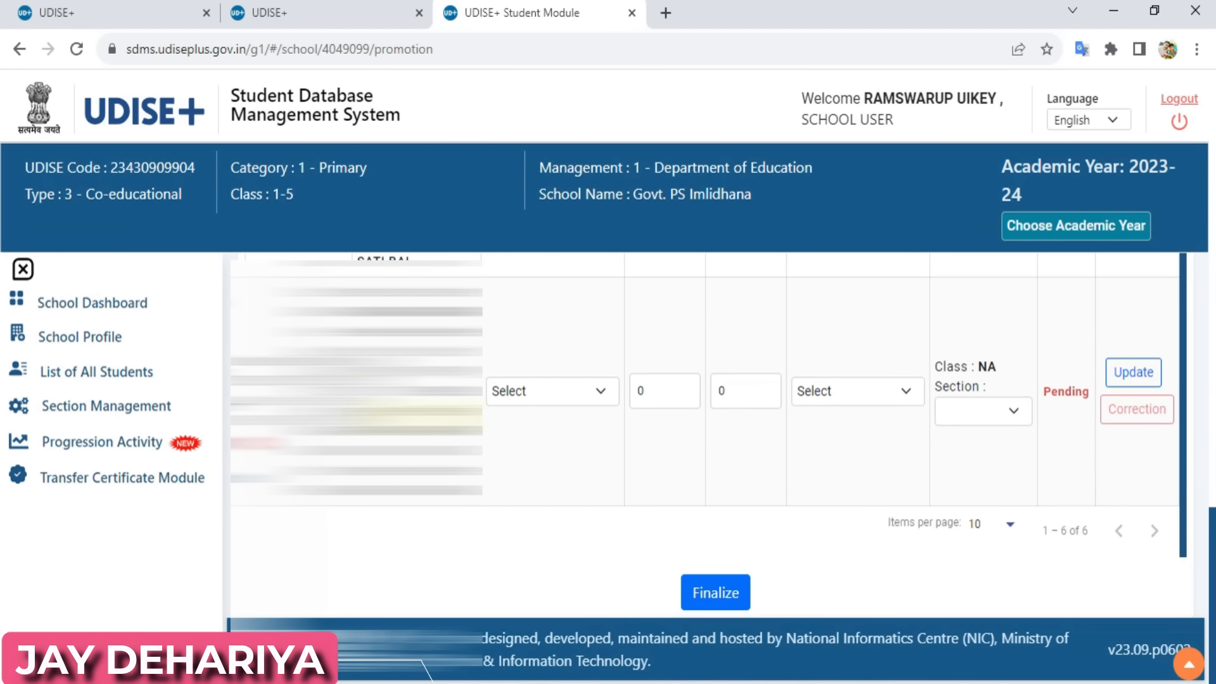
left_click(550, 401)
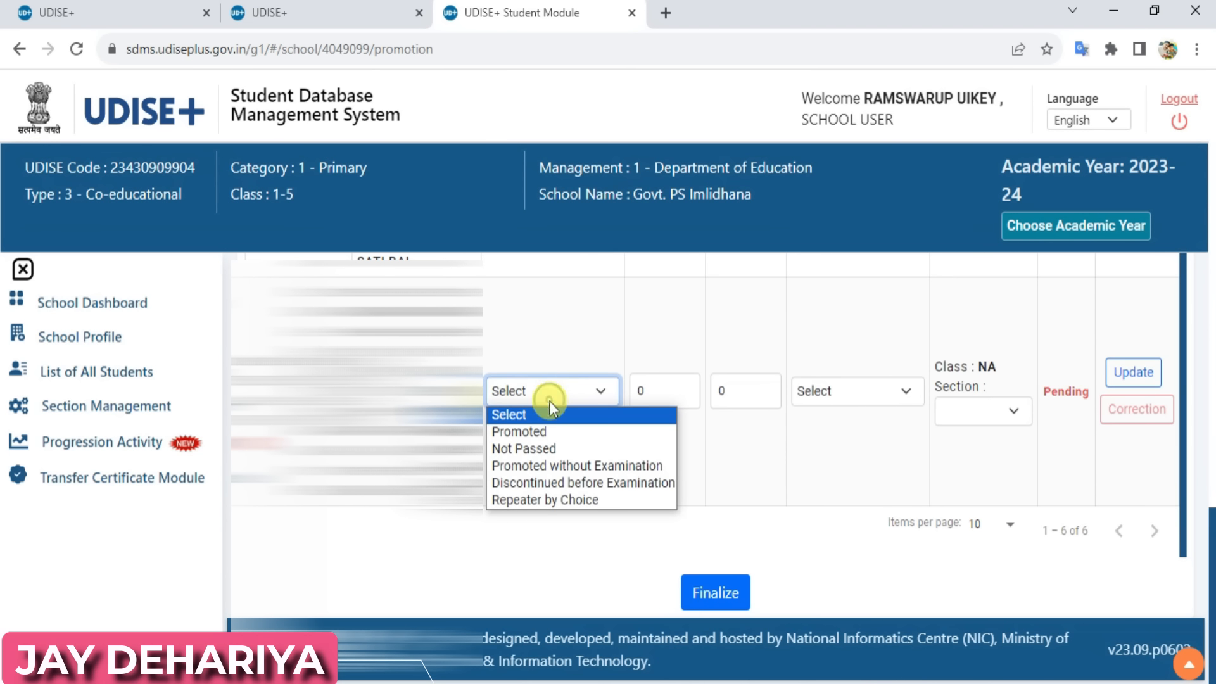
left_click(546, 434)
double_click(659, 389)
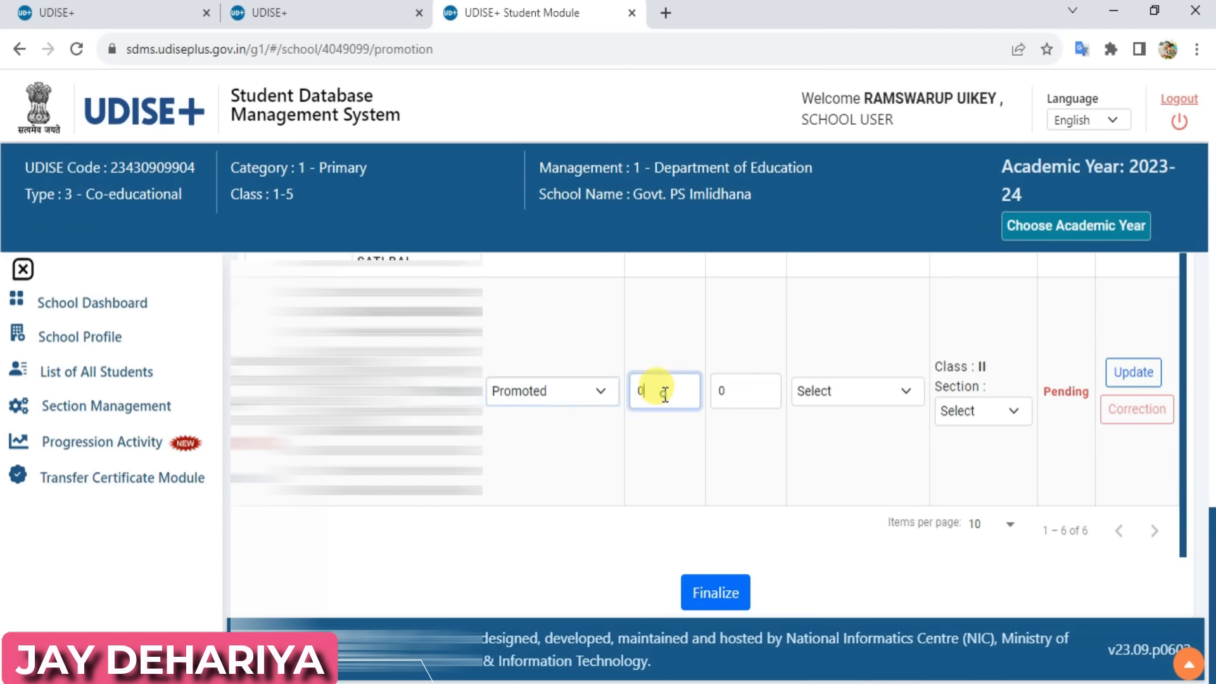
type("75")
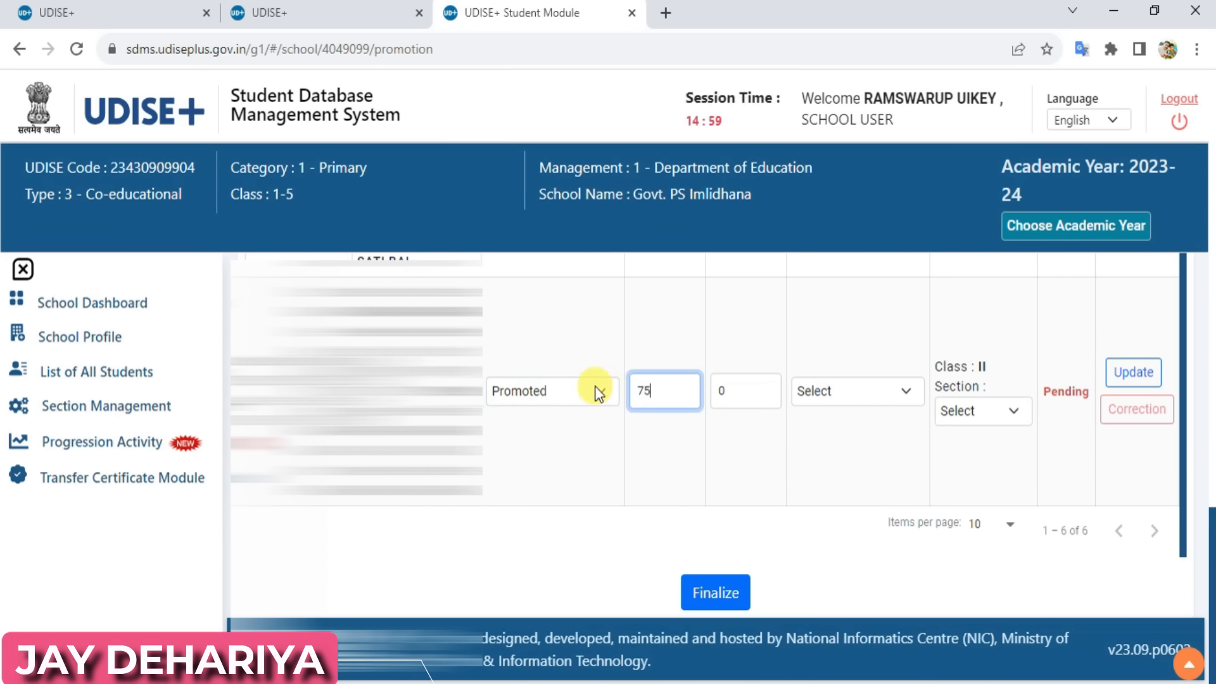
double_click(746, 398)
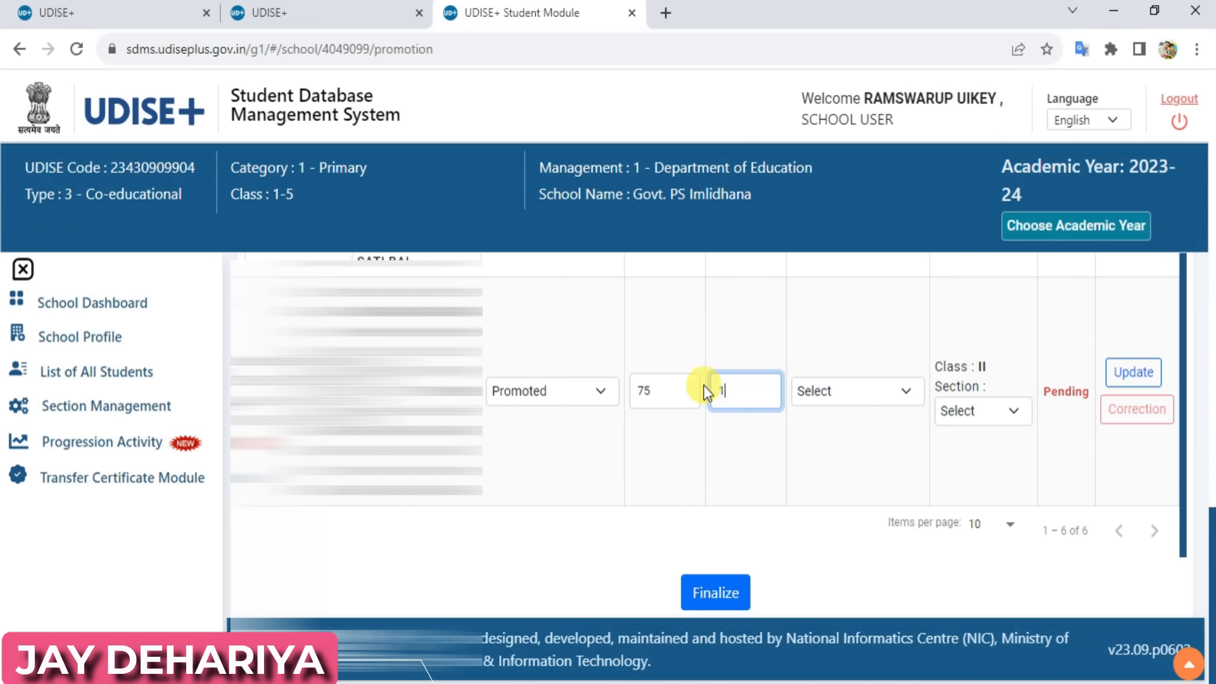
Set the last student's schooling status to Studying in Same School, assign Class II section A, and save the record.
left_click(847, 397)
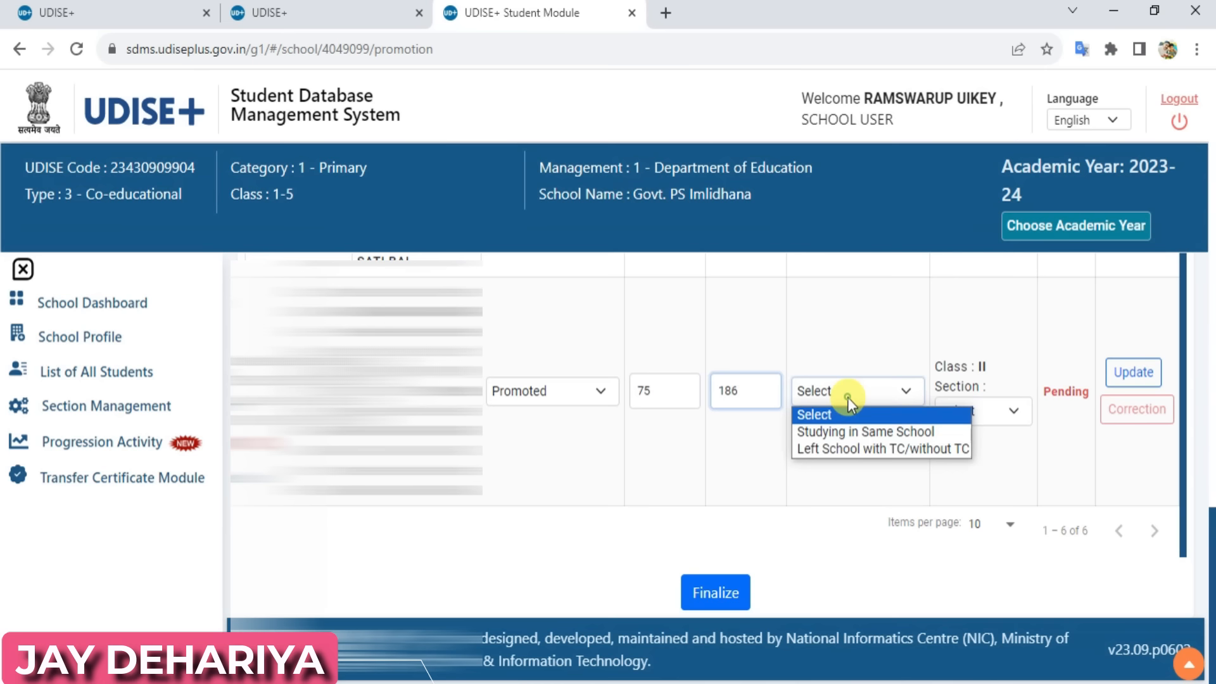
left_click(848, 432)
left_click(995, 412)
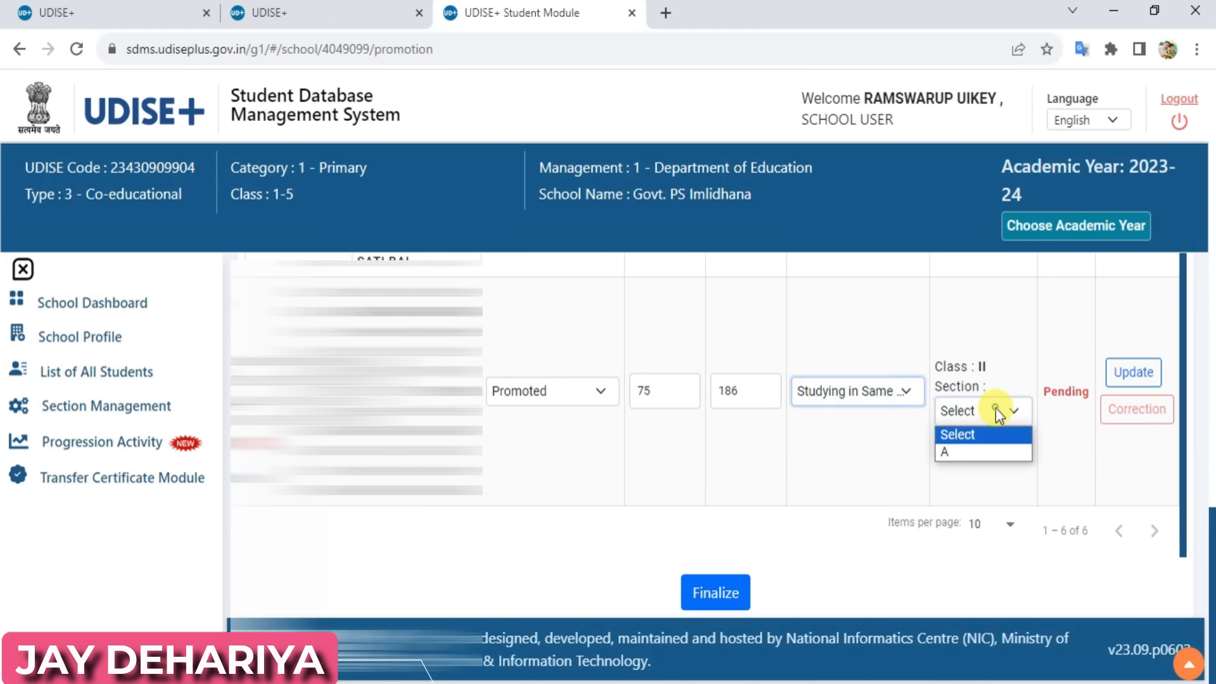
left_click(978, 451)
left_click(1134, 380)
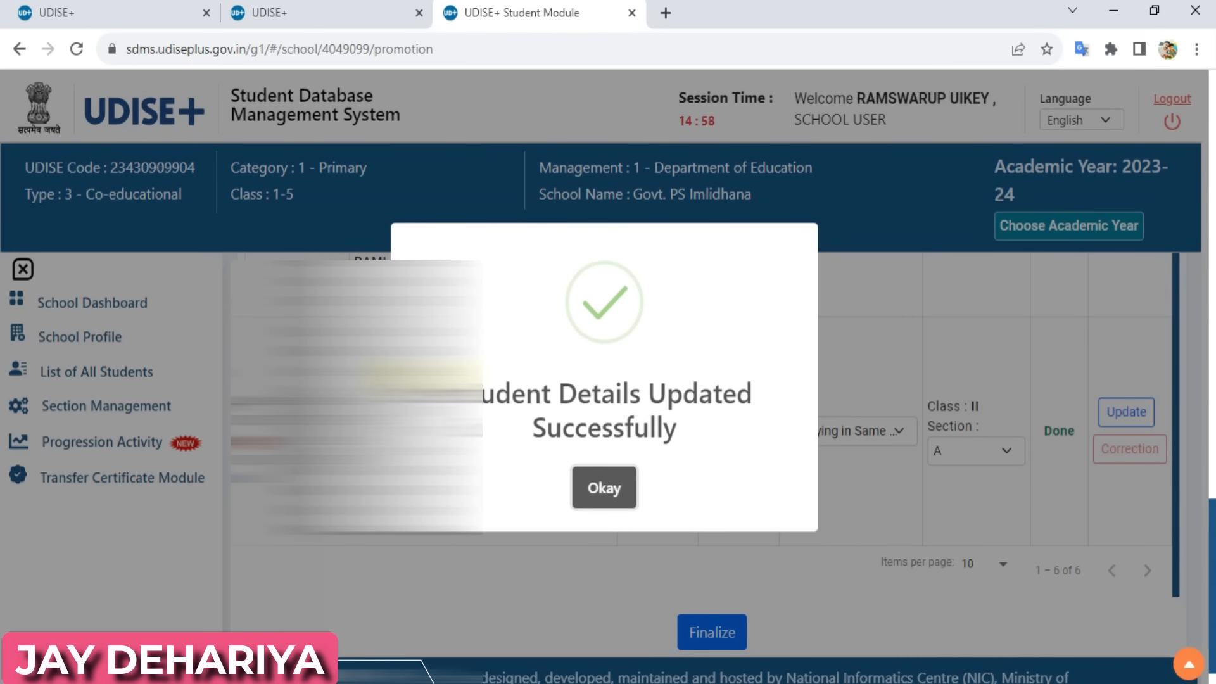
left_click(598, 494)
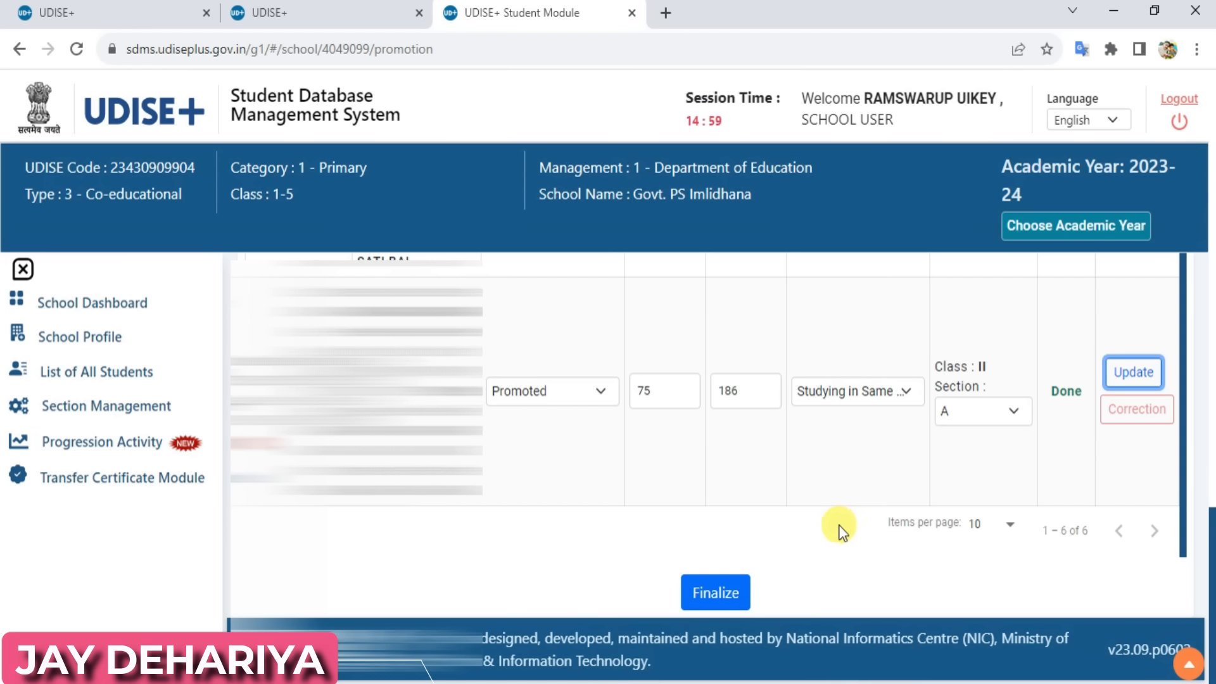
Finalize and confirm the promotion data of all students in class I, section A.
left_click(728, 594)
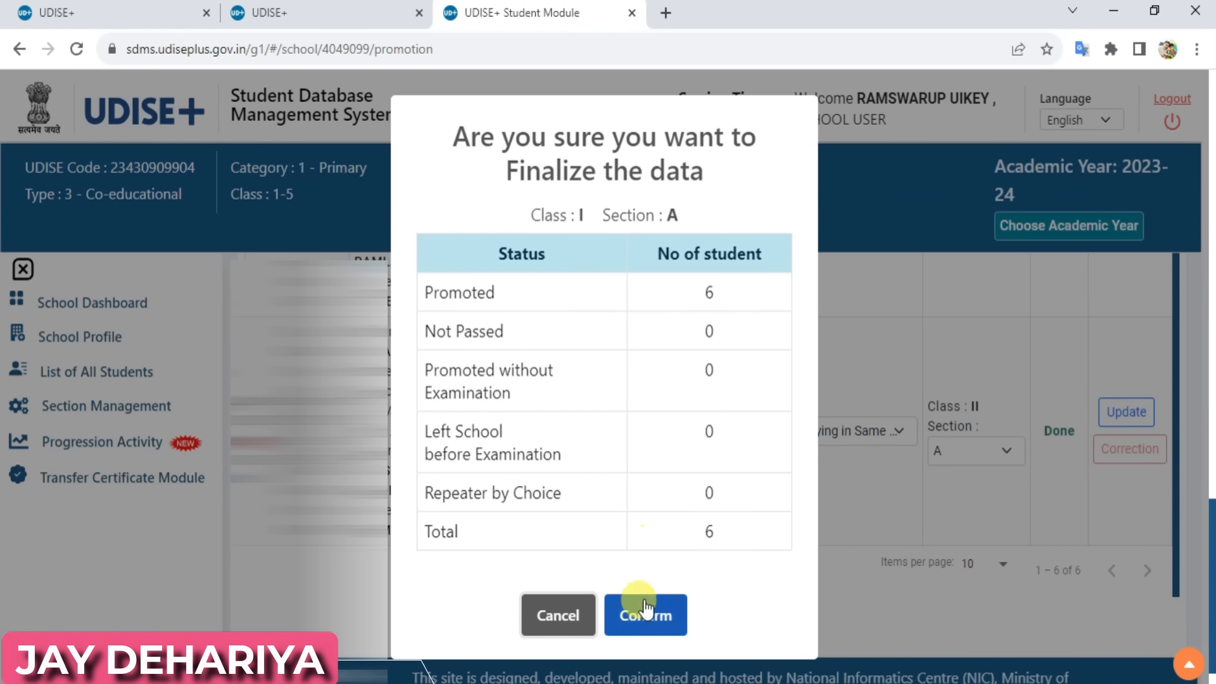
left_click(644, 612)
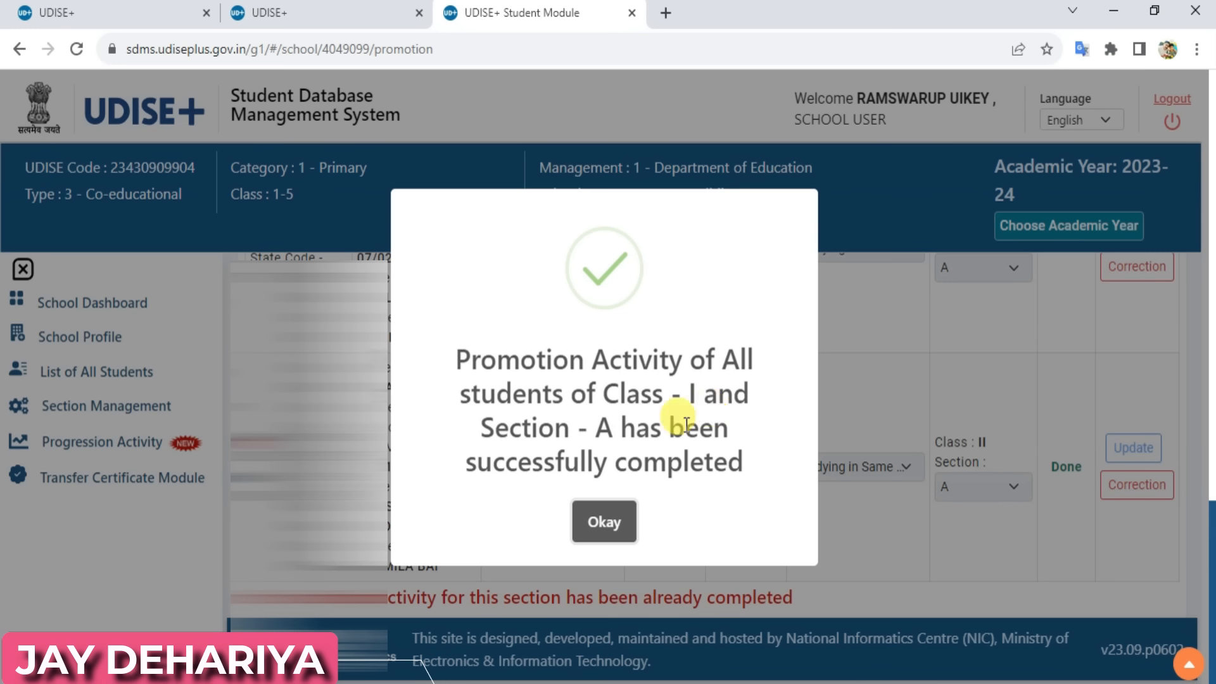
left_click(603, 526)
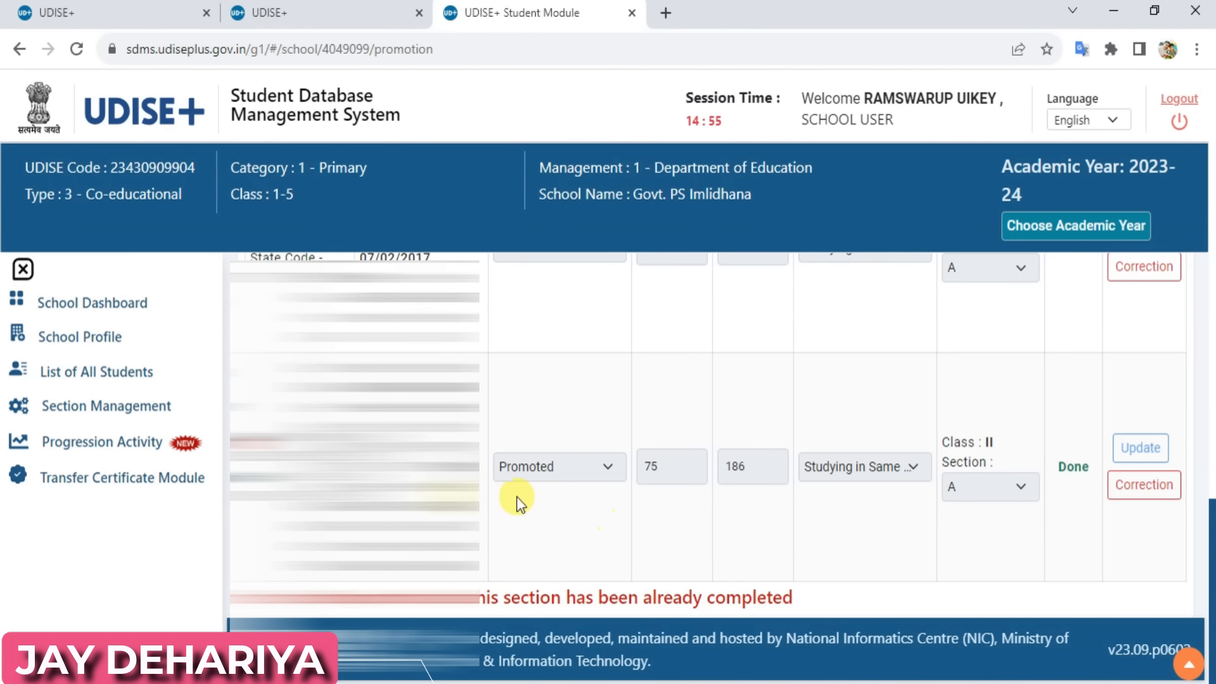
Open the general profile form of the first student in class II, section A, from the School Dashboard.
left_click(73, 306)
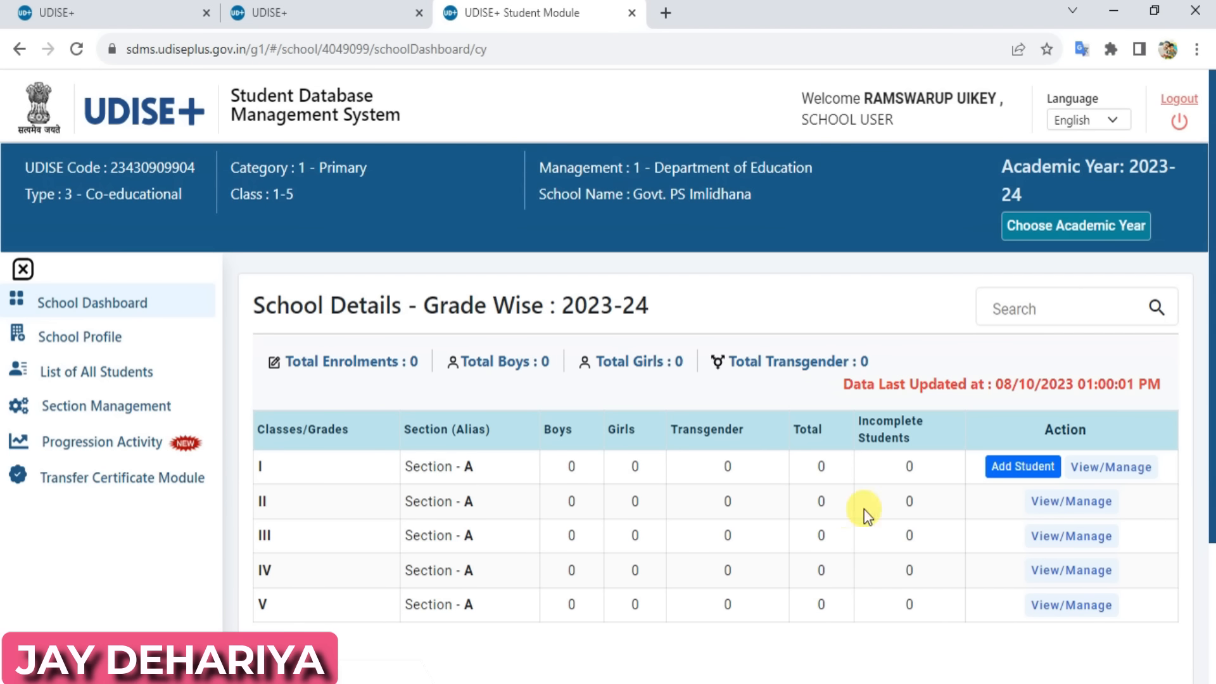
left_click(1070, 501)
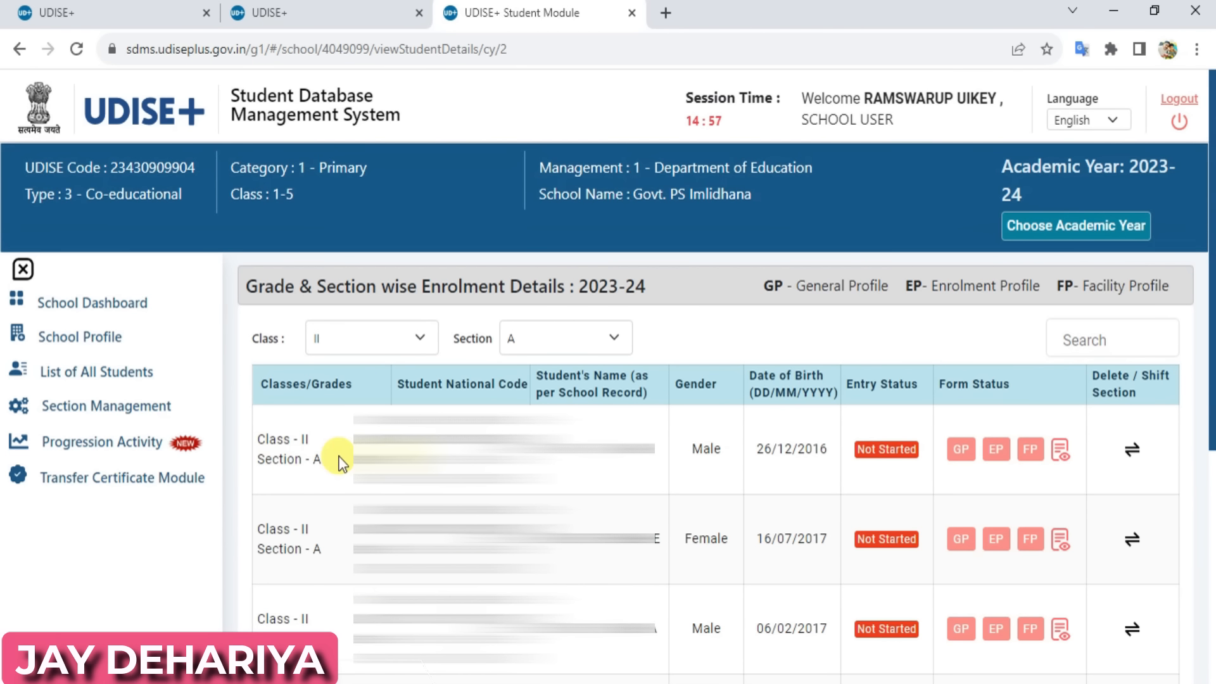
left_click(960, 452)
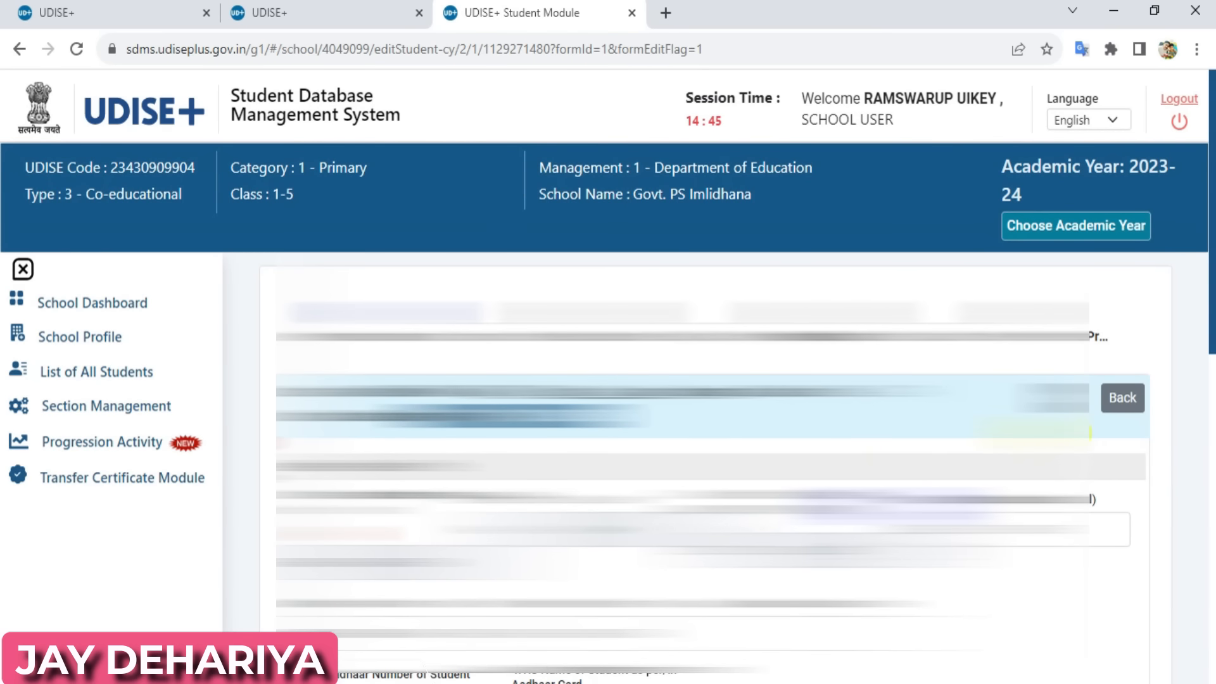
Try to update the student's general profile with its existing details.
left_click_drag(1207, 239, 1213, 586)
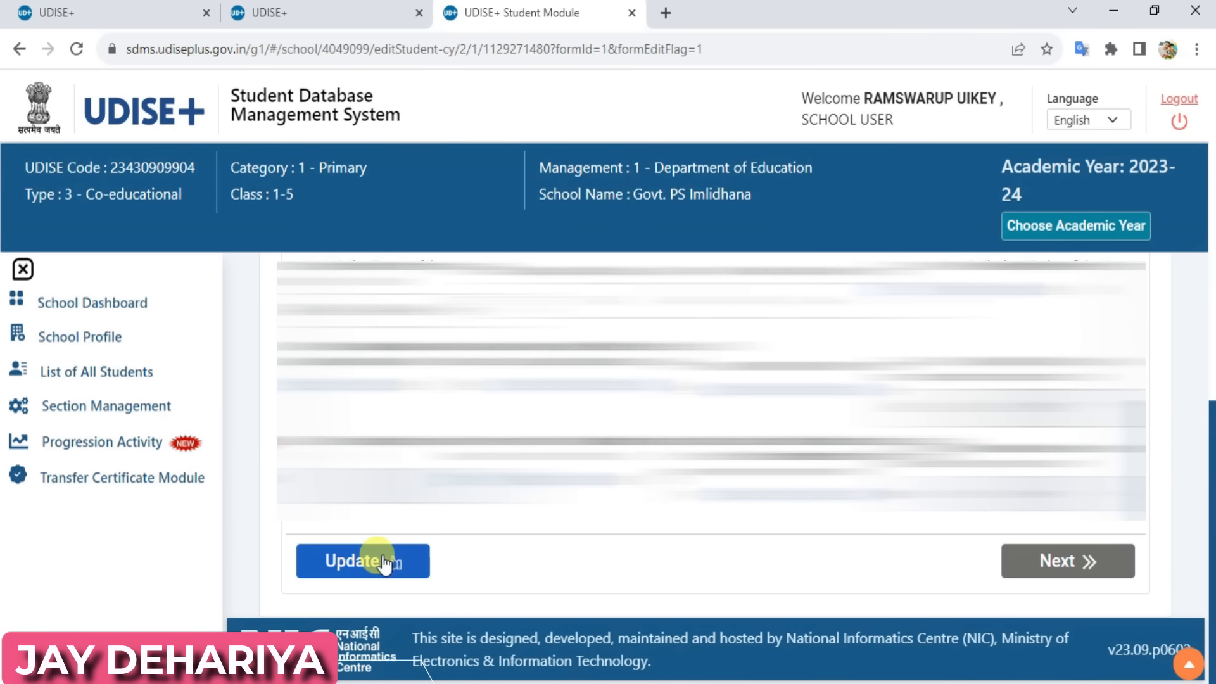
left_click(362, 562)
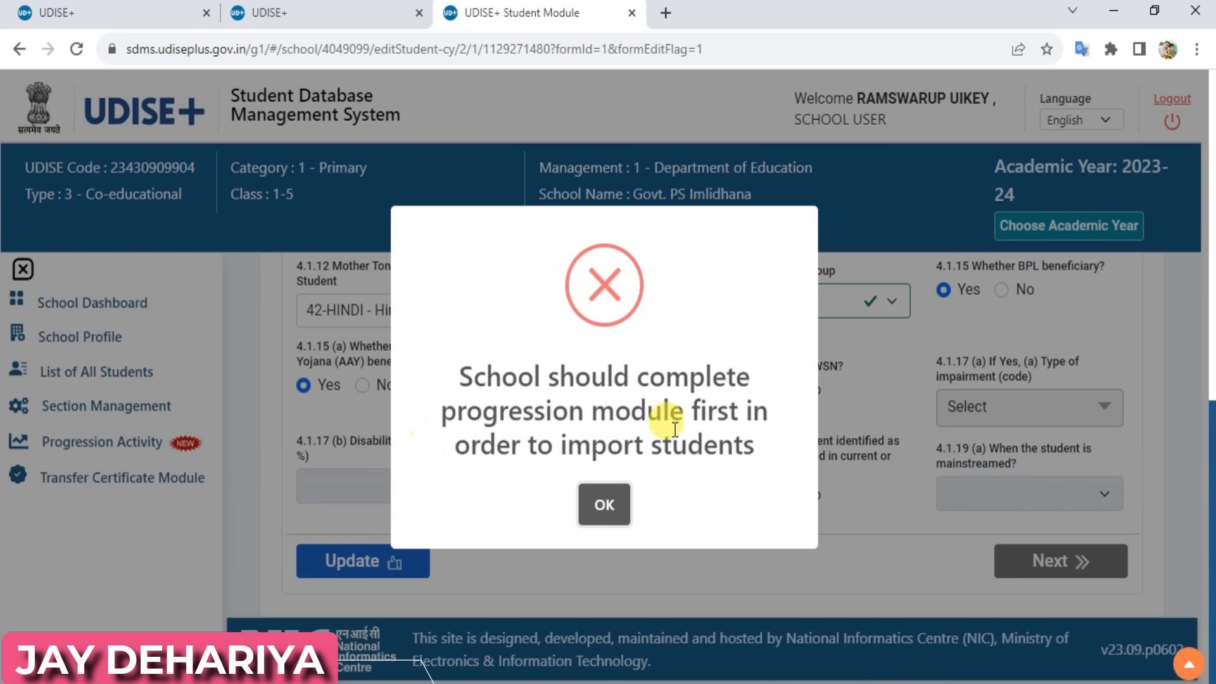
left_click(605, 505)
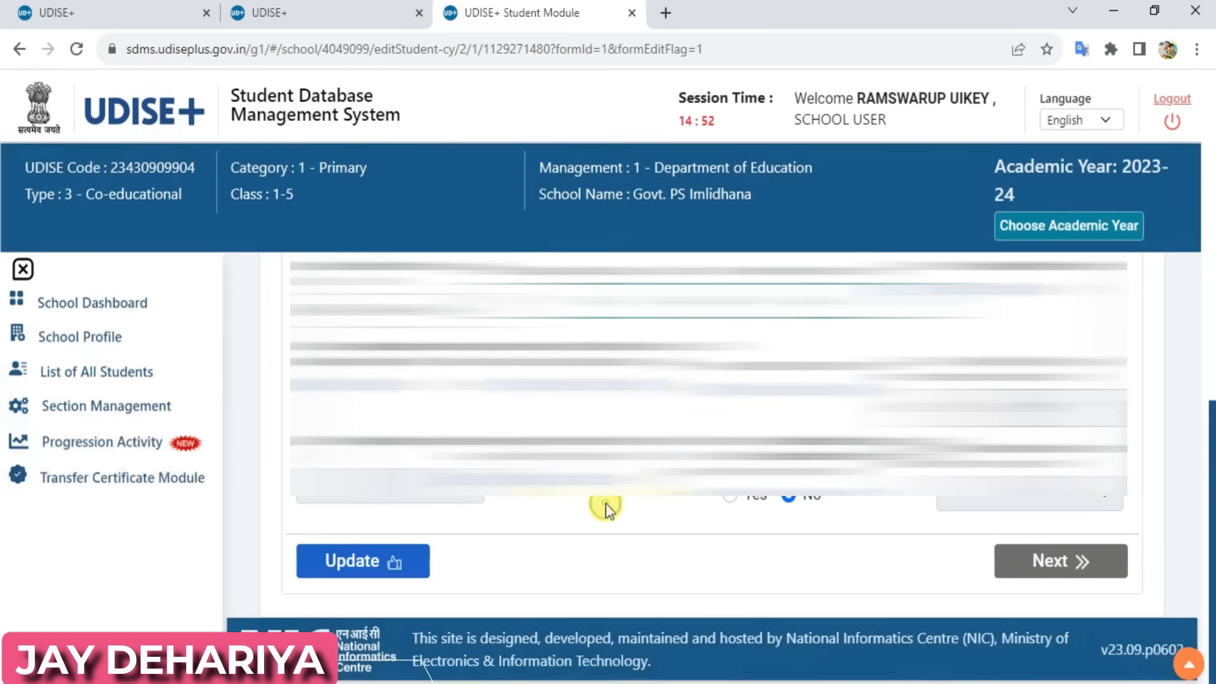